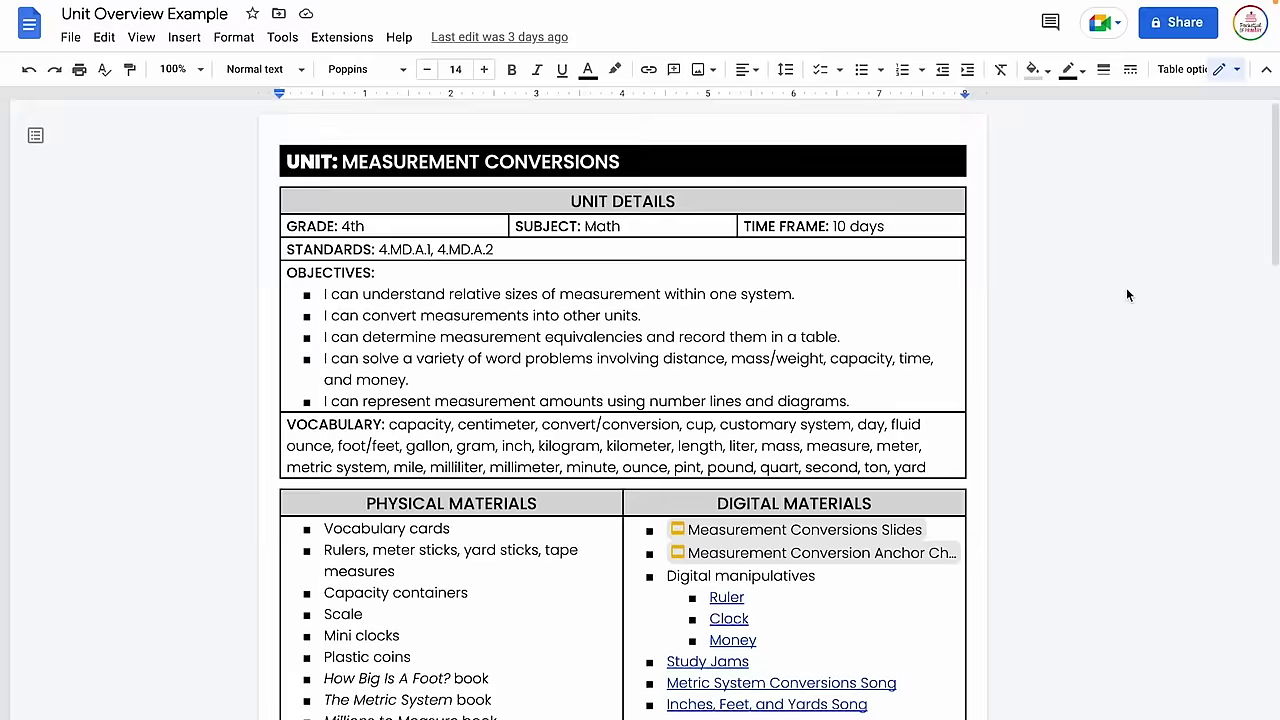
Scroll the example unit overview past activities, assessments and connections to the Lesson Progression and Notes tables
scroll(1128, 295, down, 3)
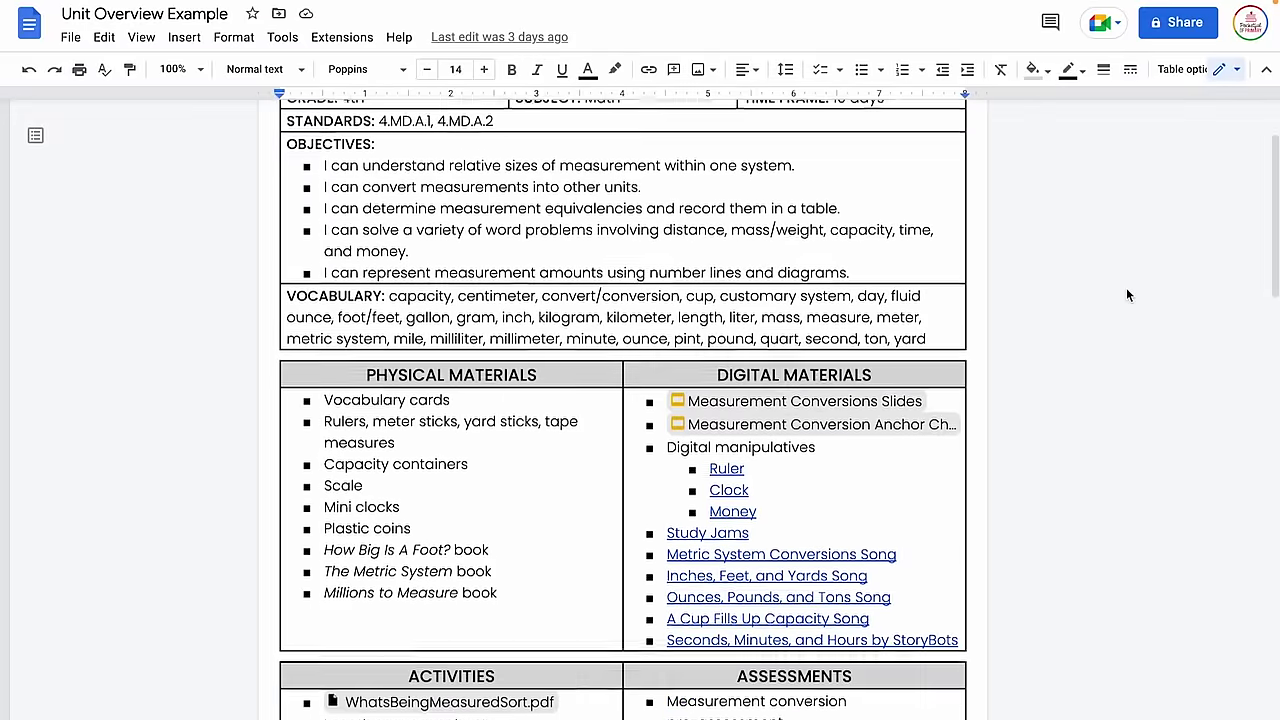
scroll(1127, 295, down, 2)
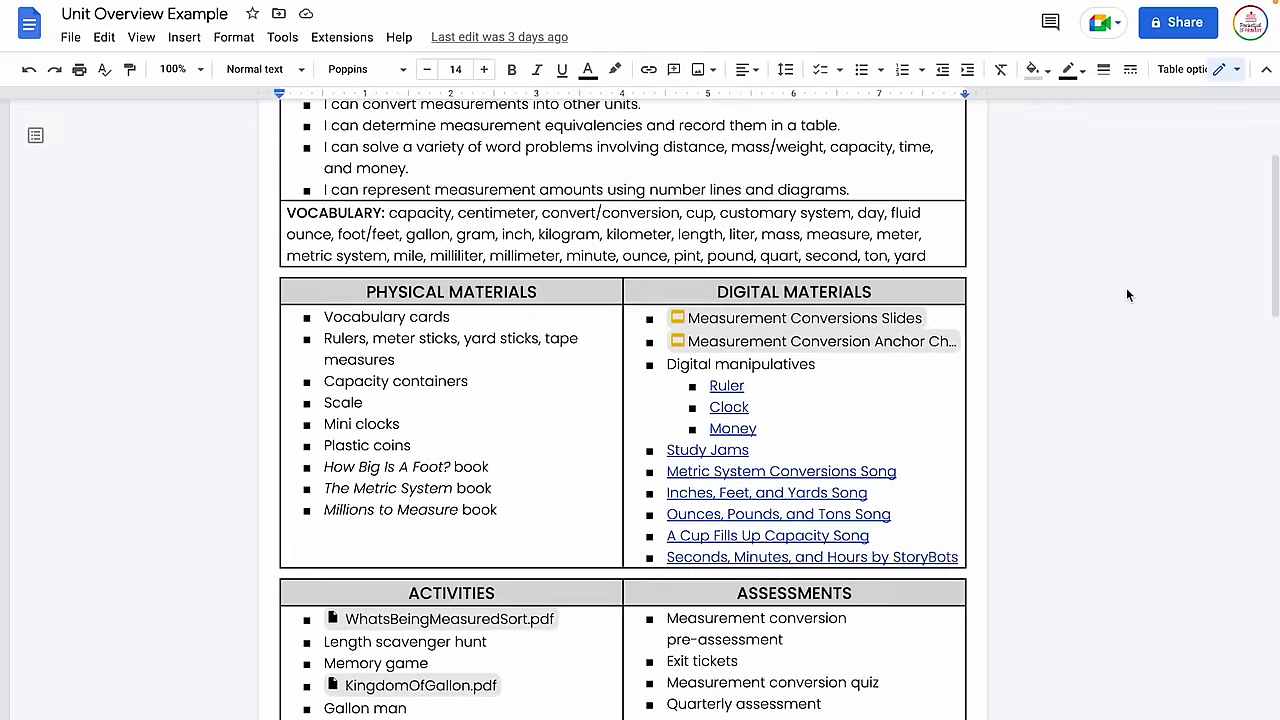
scroll(1126, 295, down, 2)
scroll(1126, 295, down, 2)
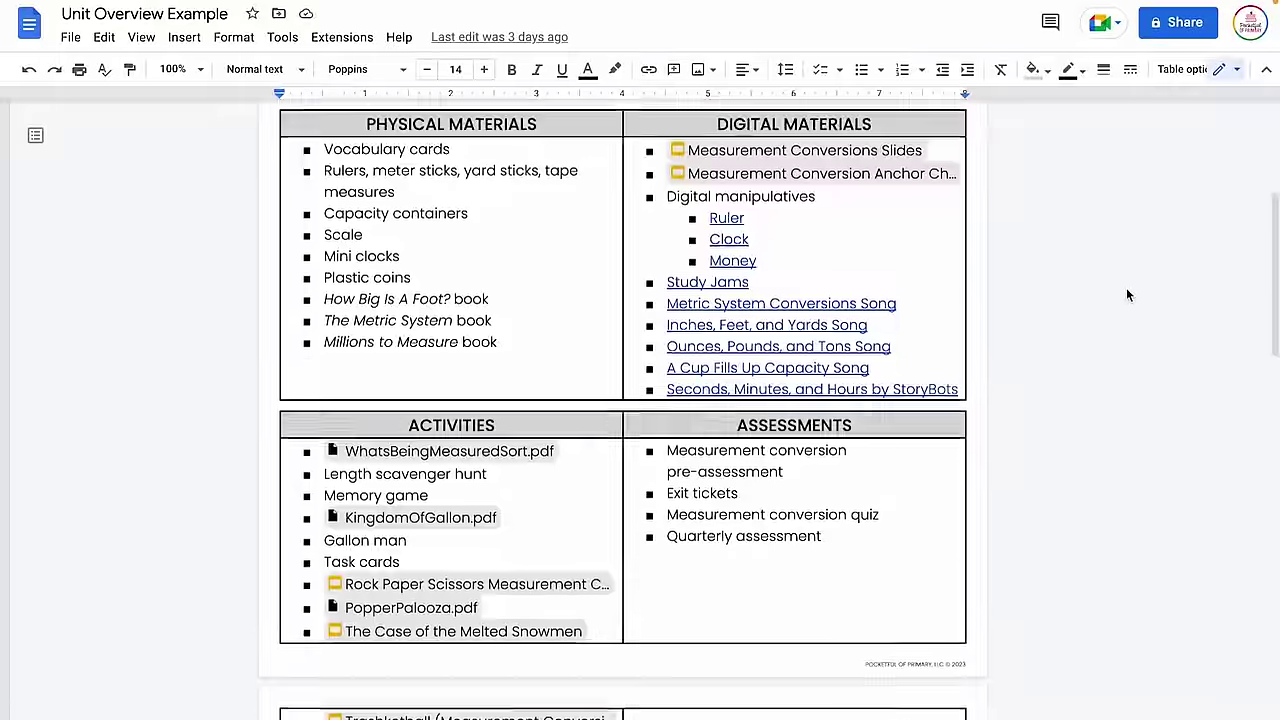
scroll(1127, 295, down, 2)
scroll(1127, 294, down, 1)
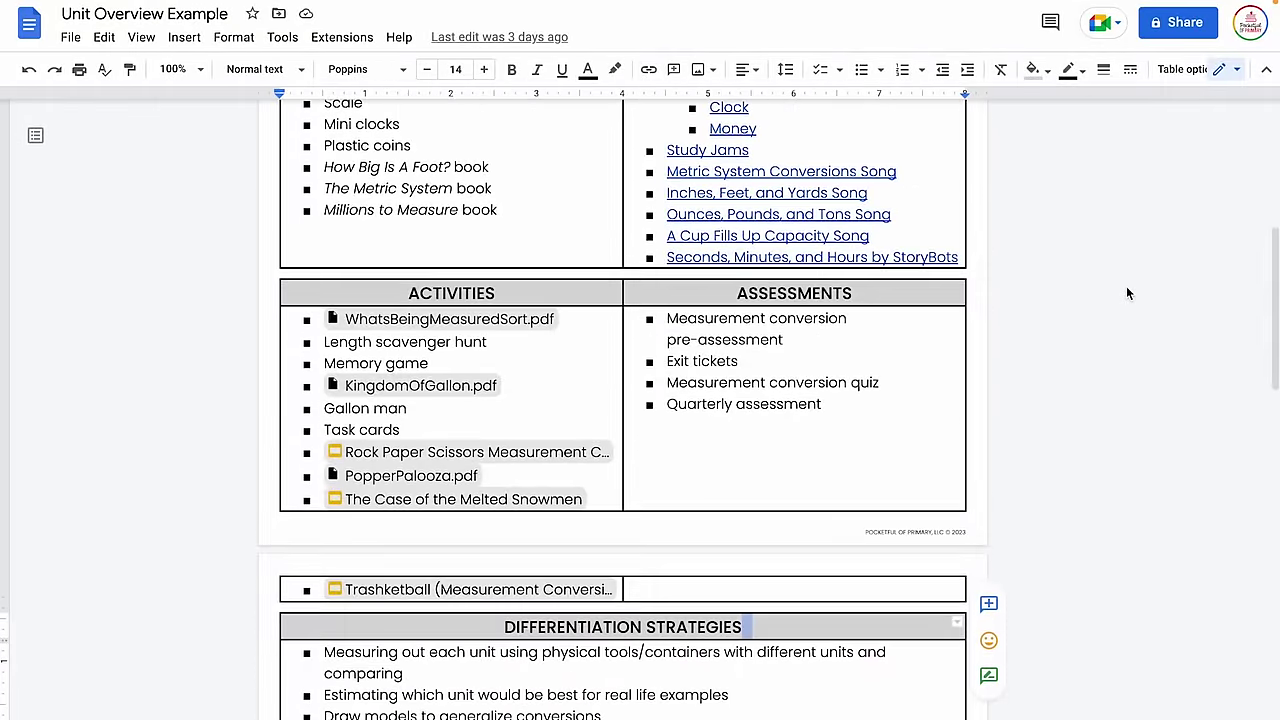
scroll(1127, 293, down, 2)
scroll(1127, 293, down, 3)
scroll(1126, 293, down, 4)
scroll(1126, 293, down, 4)
scroll(1126, 293, down, 1)
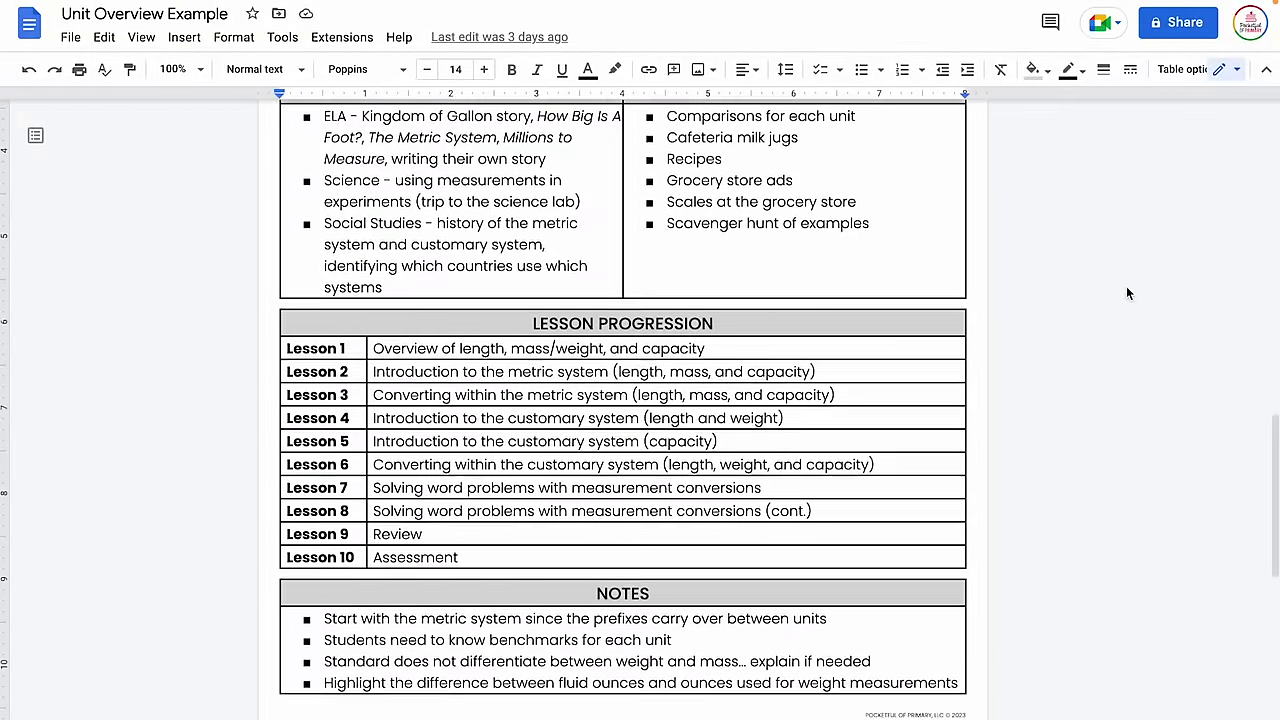
scroll(1126, 293, down, 1)
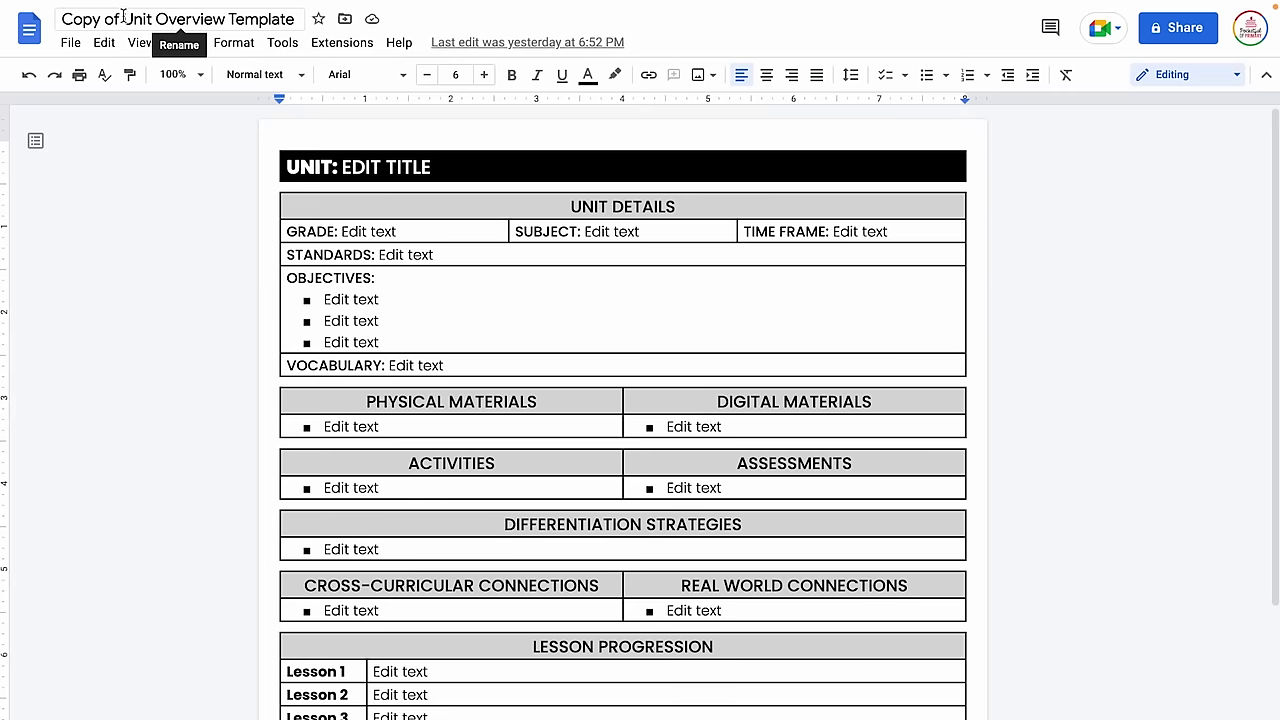
Rename the copy to 'Measurement Conversions Unit Overview' and begin typing MEASUREMENT CONVERSIONS as the unit title
drag(122, 19, 64, 16)
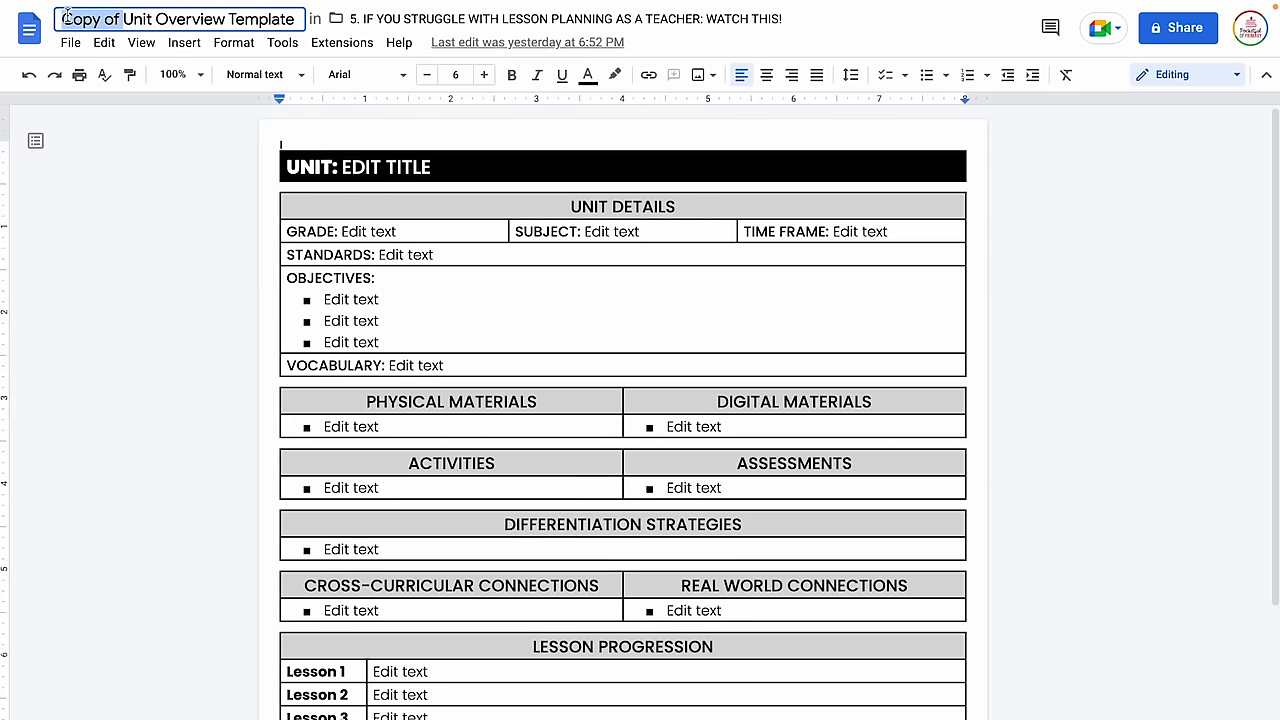
text(Measurement Conve)
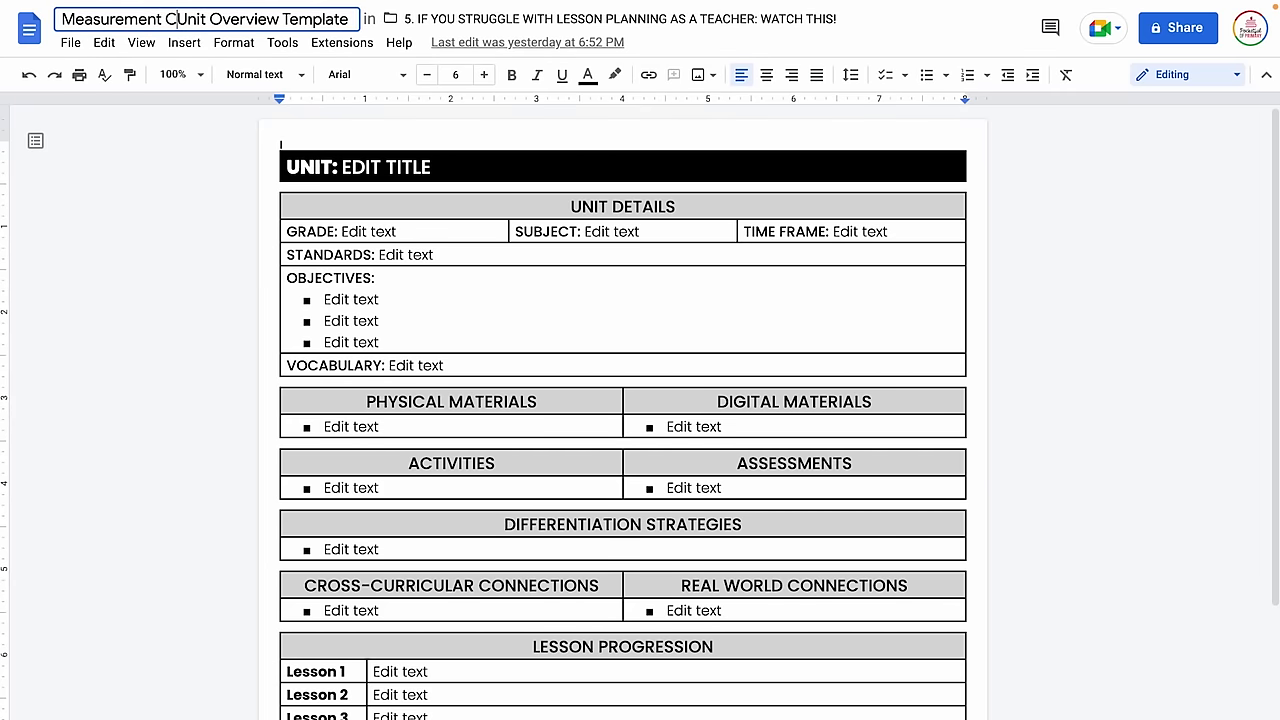
text(rsions)
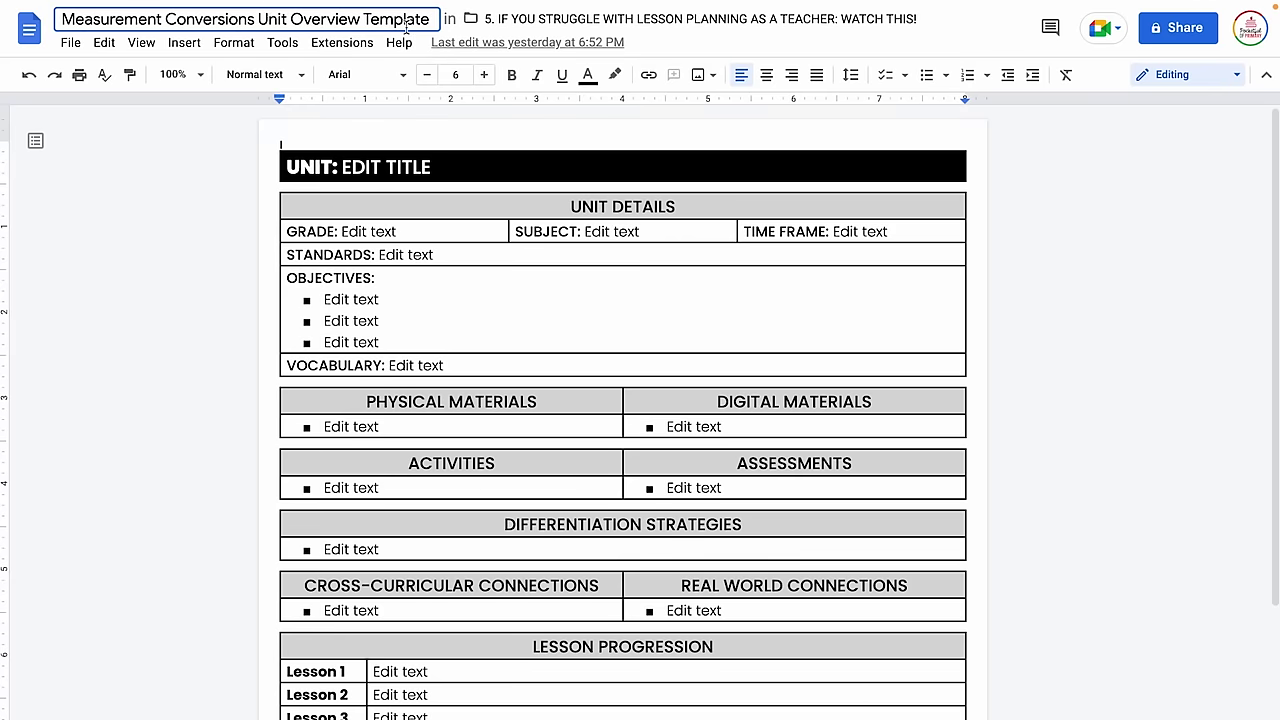
key(BackSpace)
key(BackSpace)
key(BackSpace)
key(BackSpace)
key(BackSpace)
key(BackSpace)
key(BackSpace)
key(BackSpace)
key(BackSpace)
key(Return)
drag(431, 167, 343, 168)
text(MEASURE)
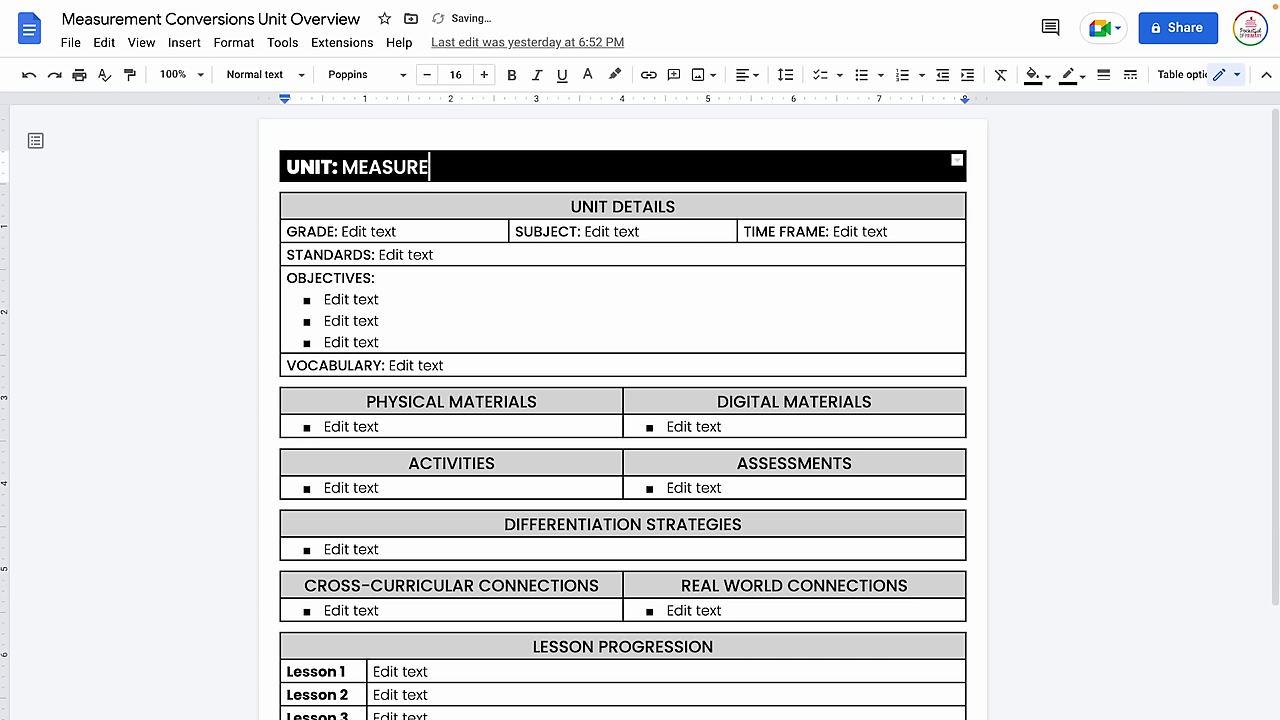
text(MENT CONVERSIONS)
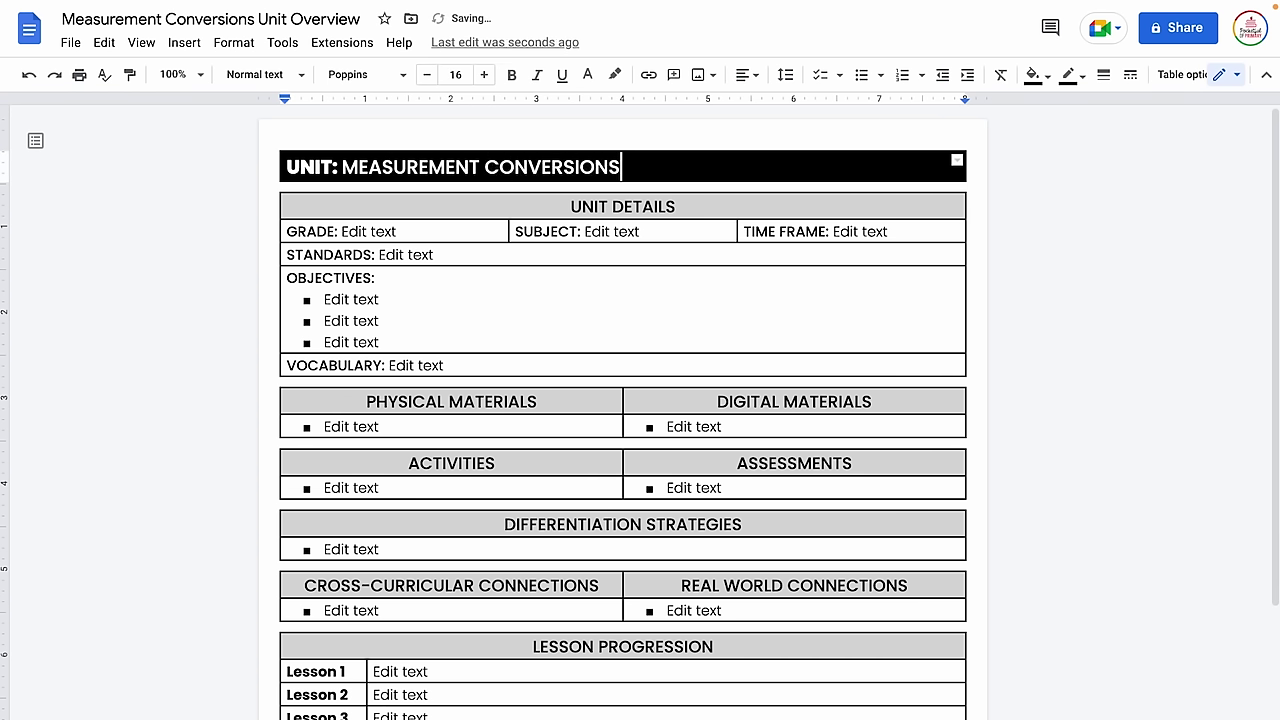
Enter grade 4th, subject Math and time frame 10 Days, and select the Standards placeholder
drag(399, 230, 343, 229)
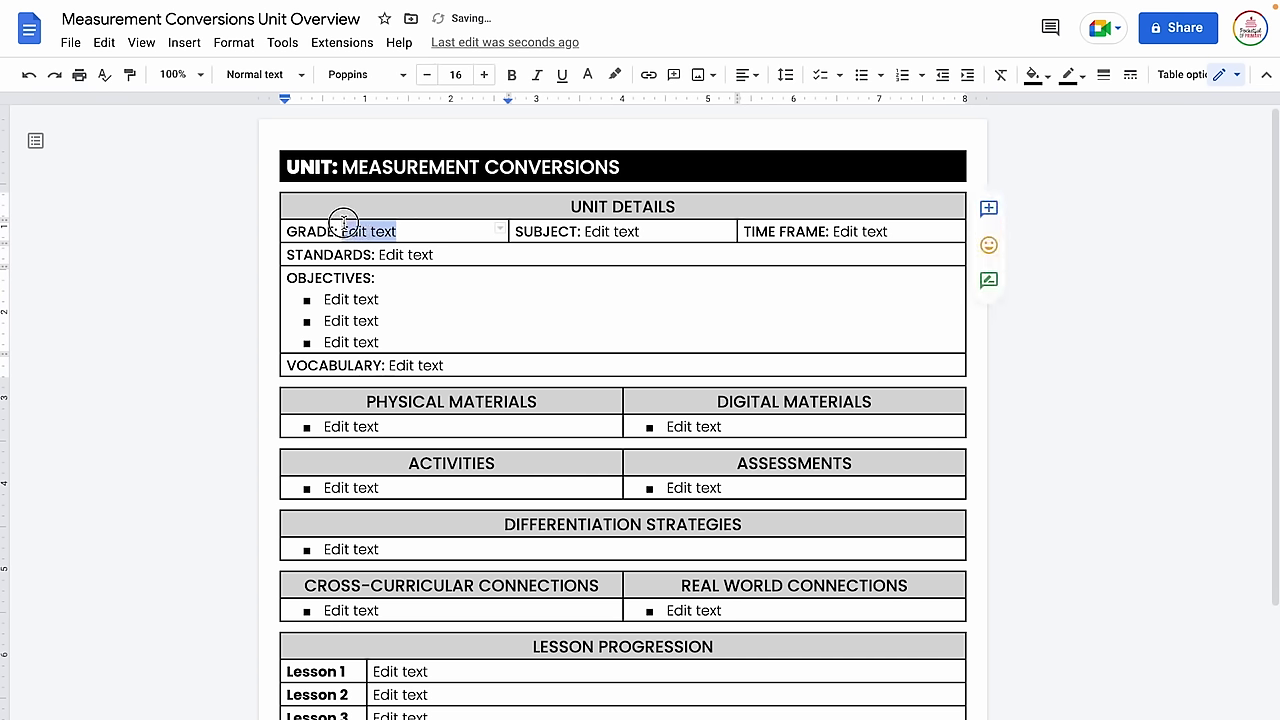
text(4th)
drag(645, 231, 587, 231)
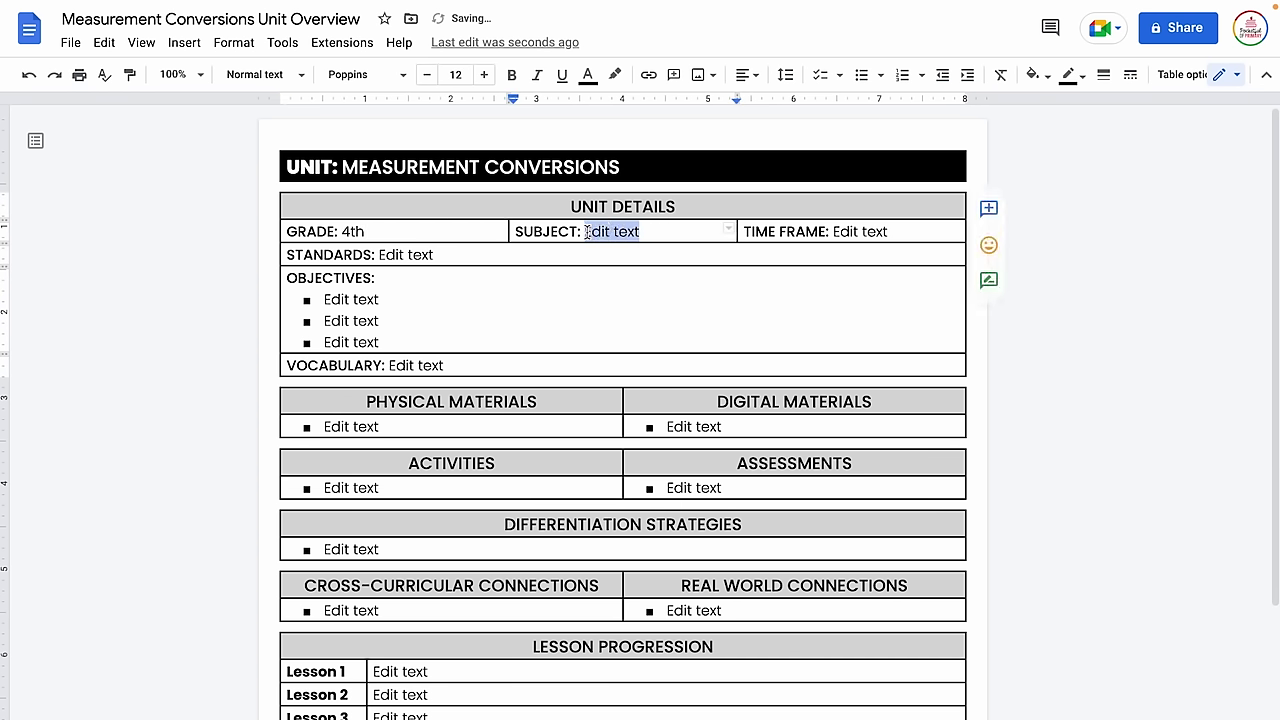
text(Mat)
text(h)
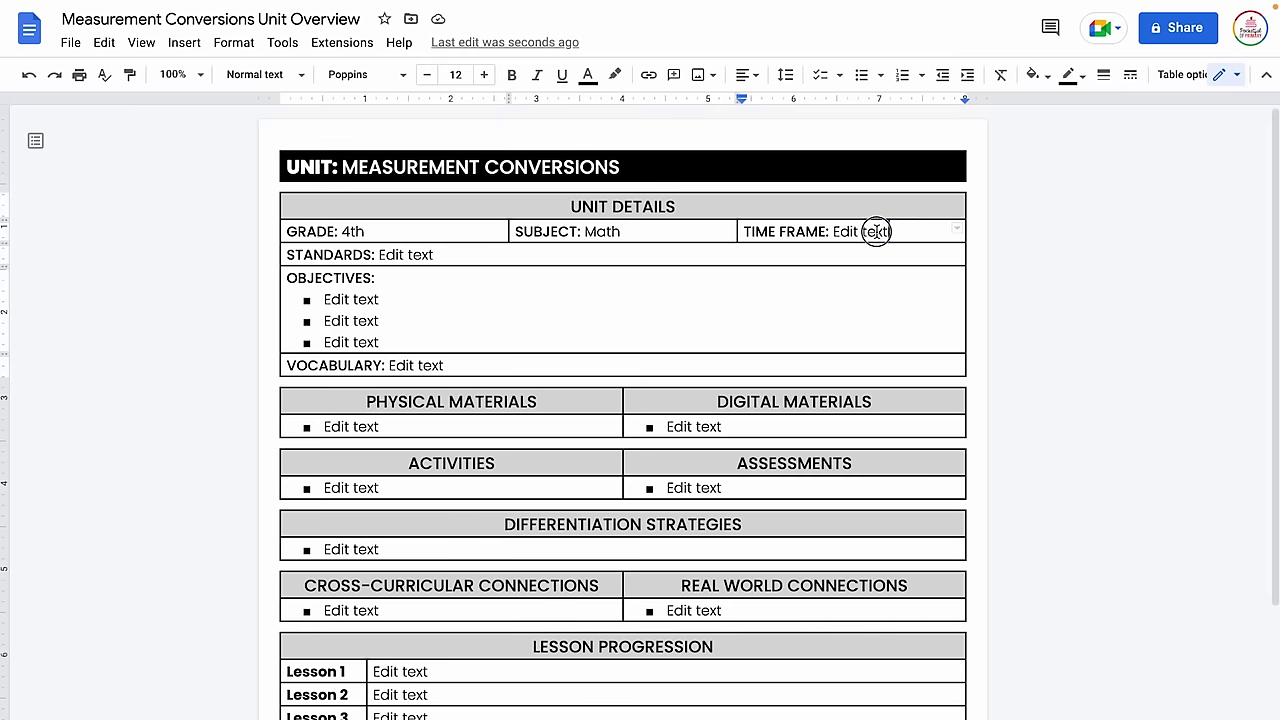
drag(884, 231, 835, 231)
text(1)
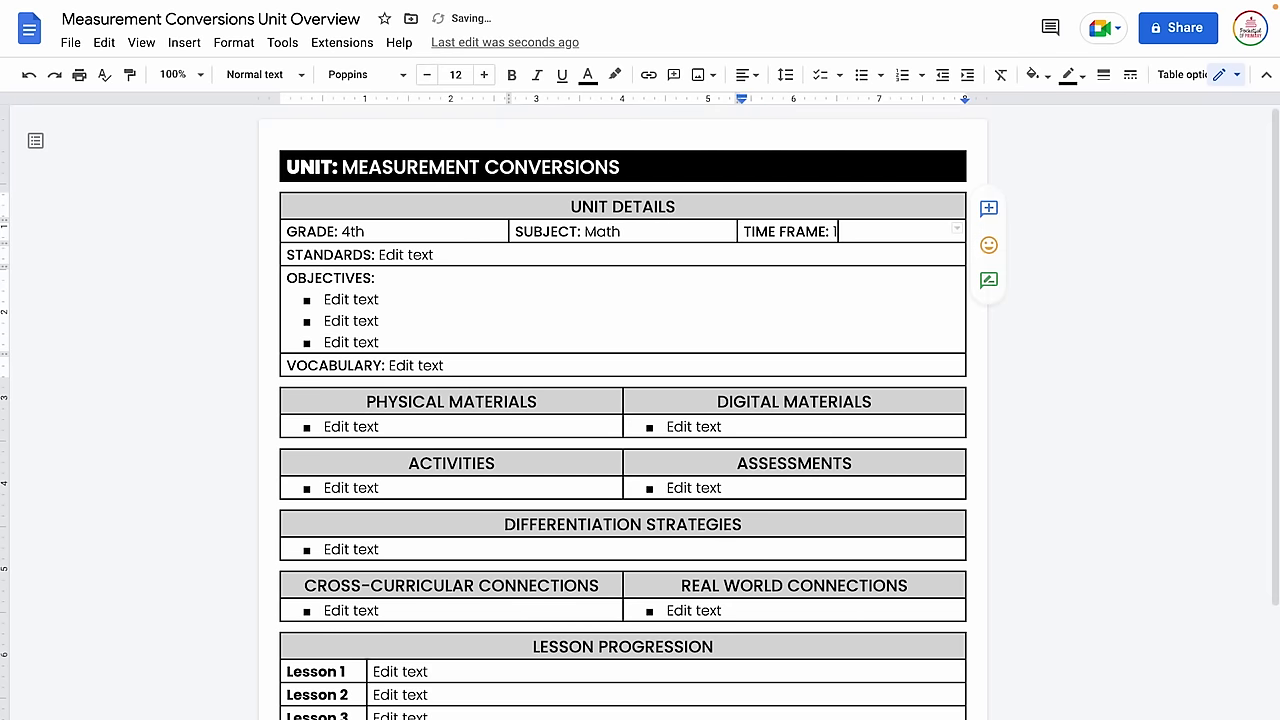
text(0 Days)
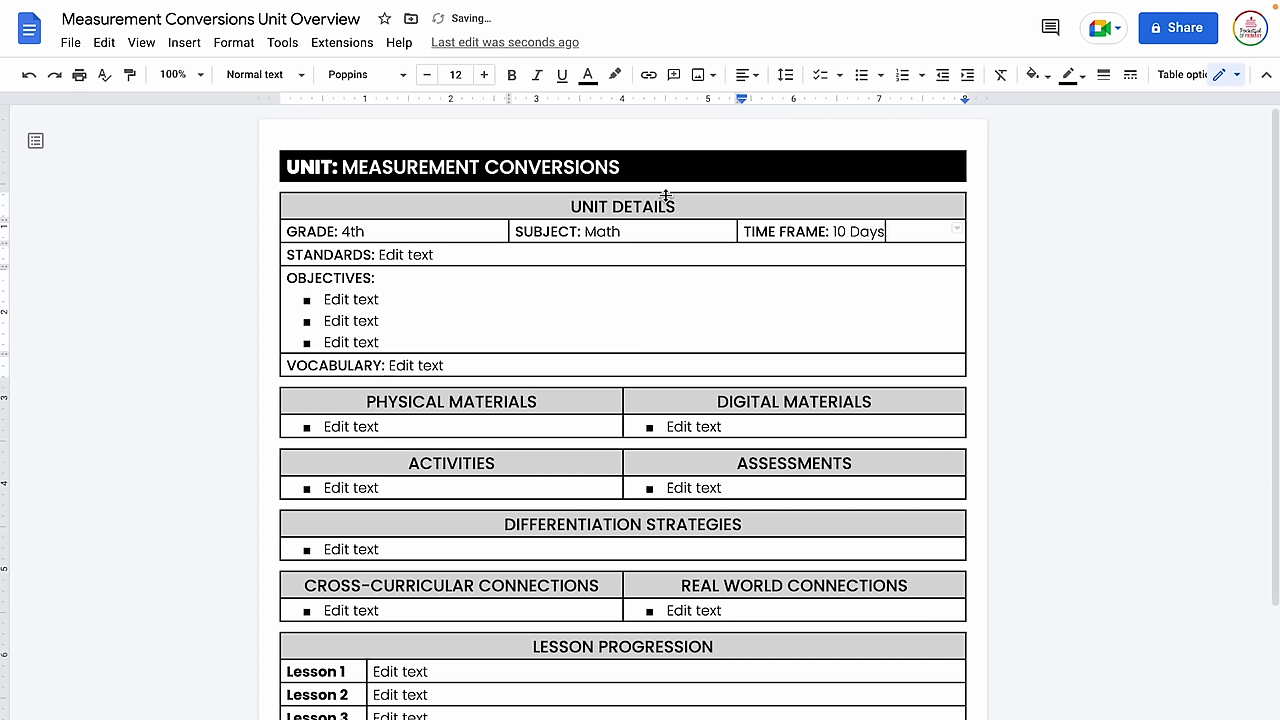
drag(434, 254, 381, 254)
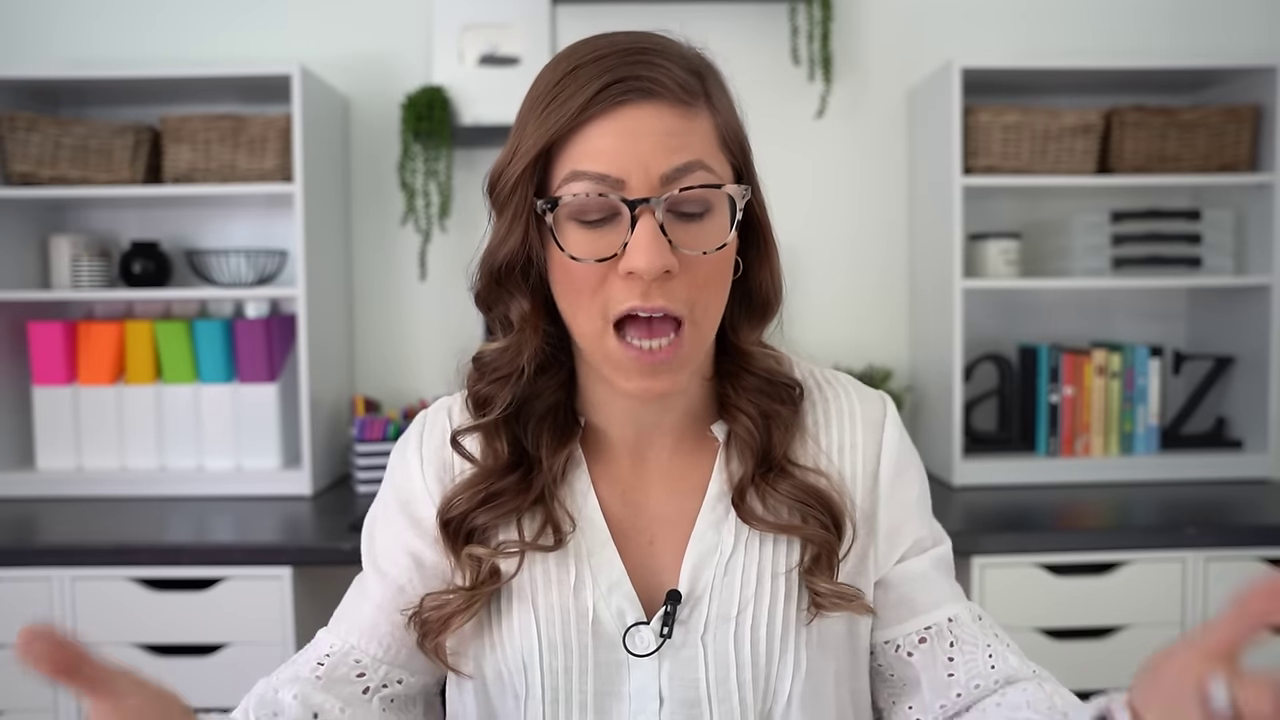
text(4.MD.A.1, 4.MD.A.2)
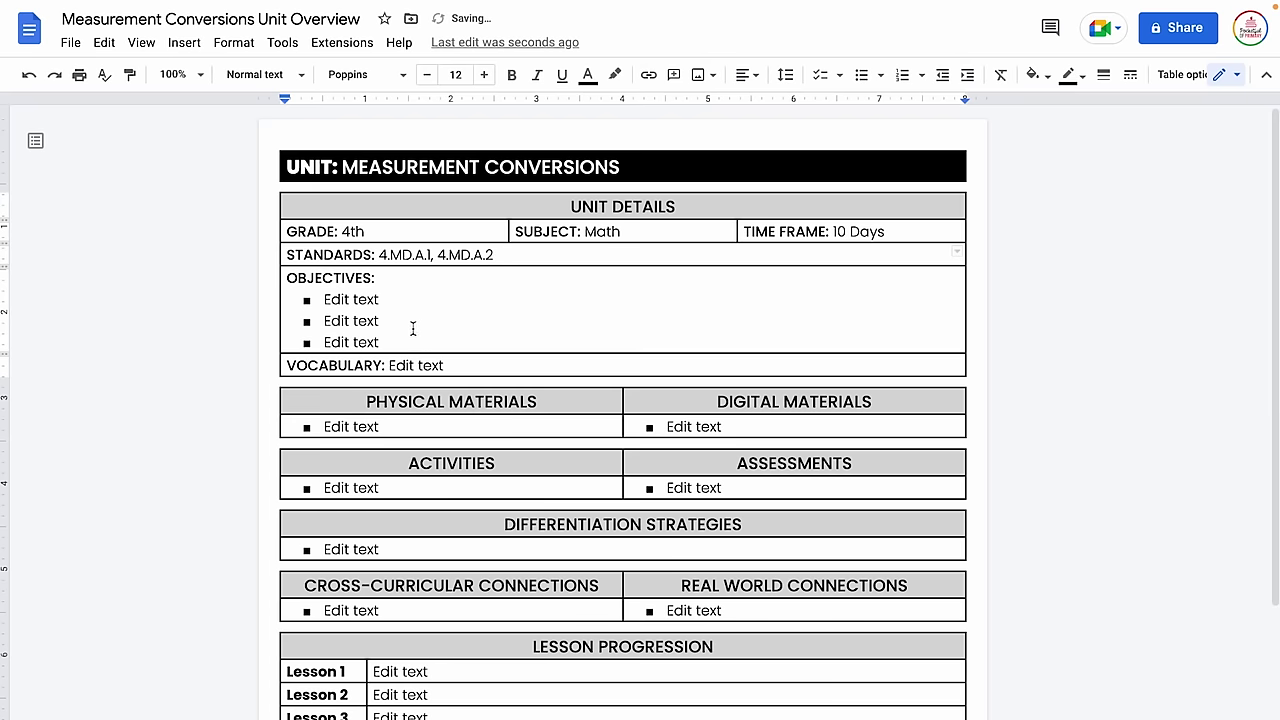
Replace the placeholders with five 'I can' objectives on unit sizes, conversions, tables, word problems and number lines
drag(390, 340, 325, 306)
text(I can understand the)
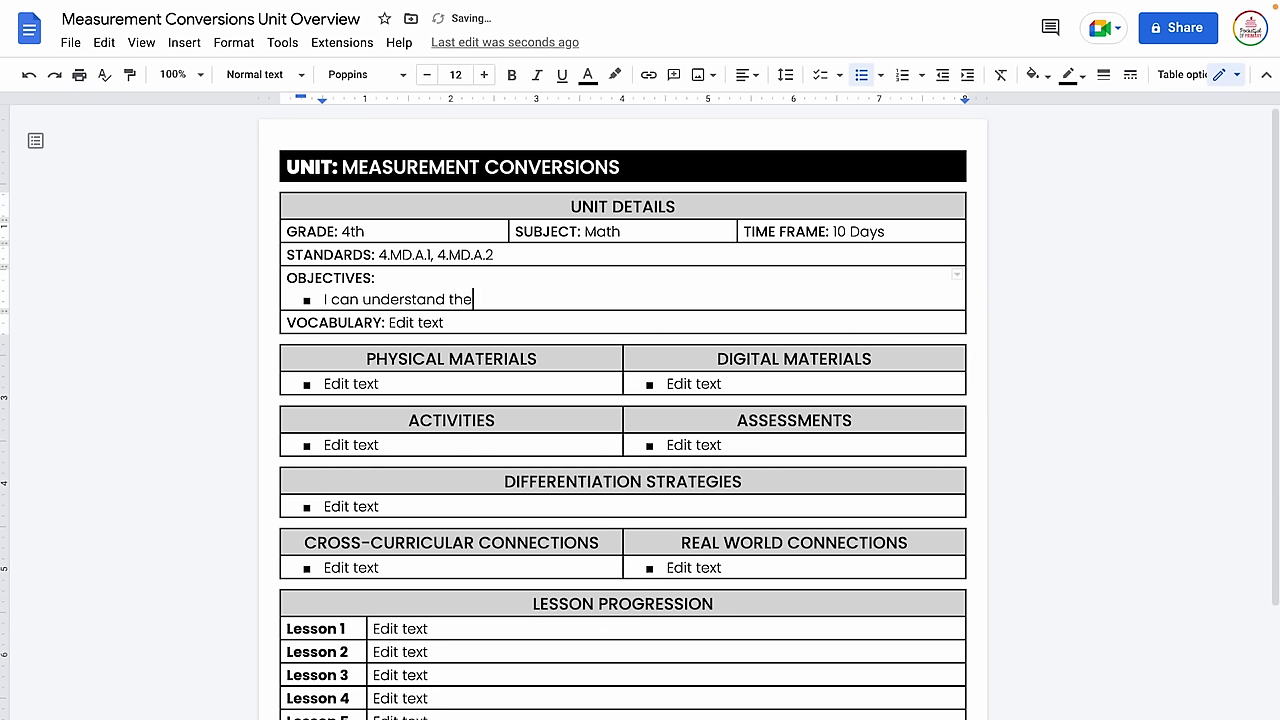
text(avtive sizes of)
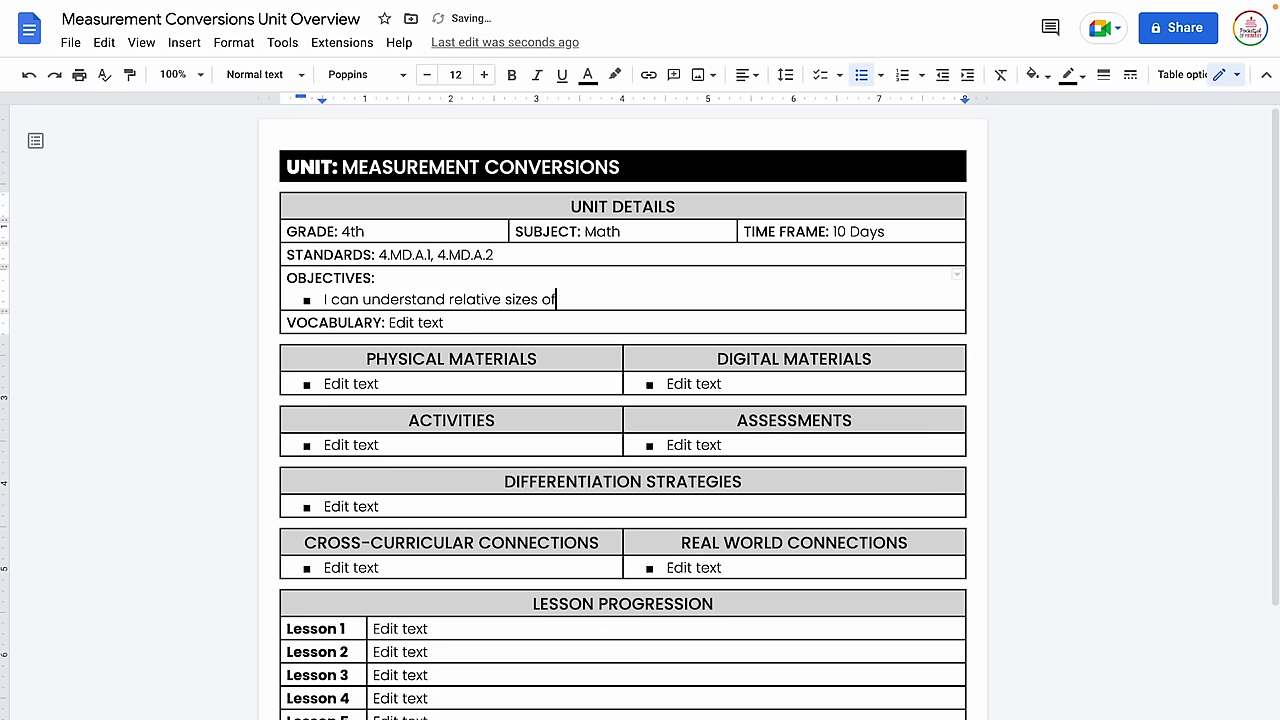
text( measurement within ony system.)
key(Return)
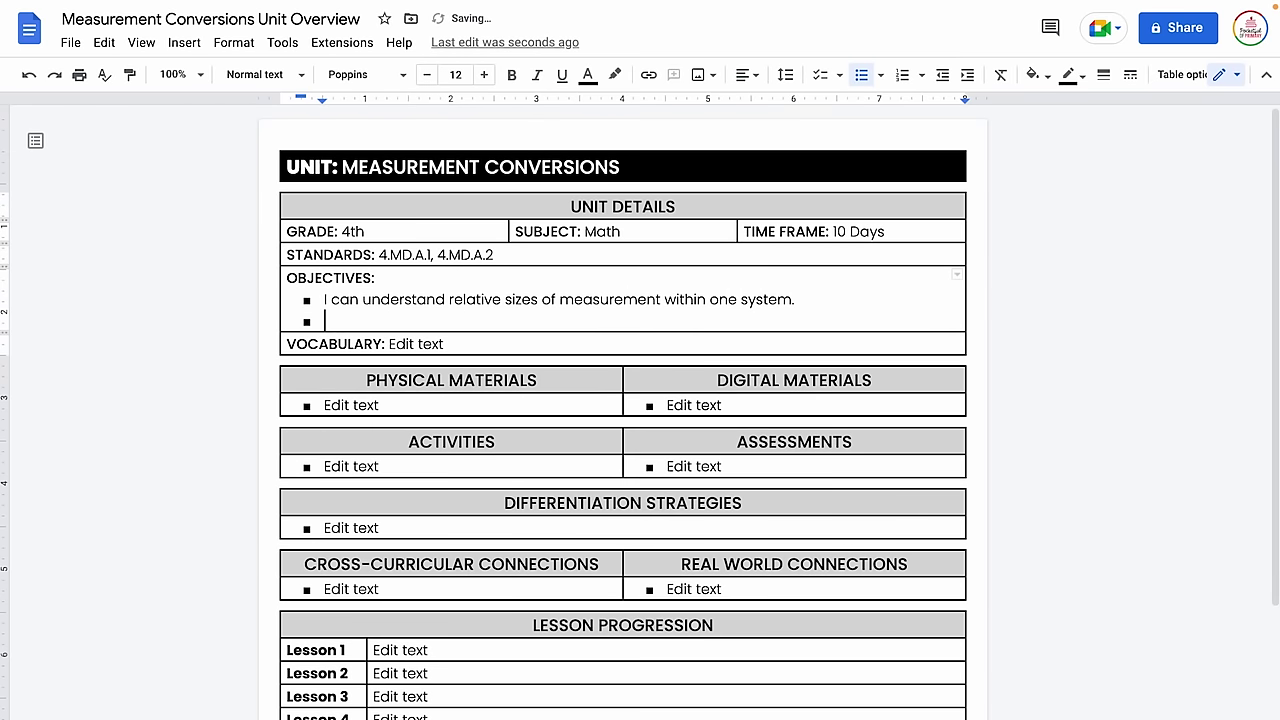
text(I can convert measurements into other units.)
key(Return)
text(I can determine measurement equi)
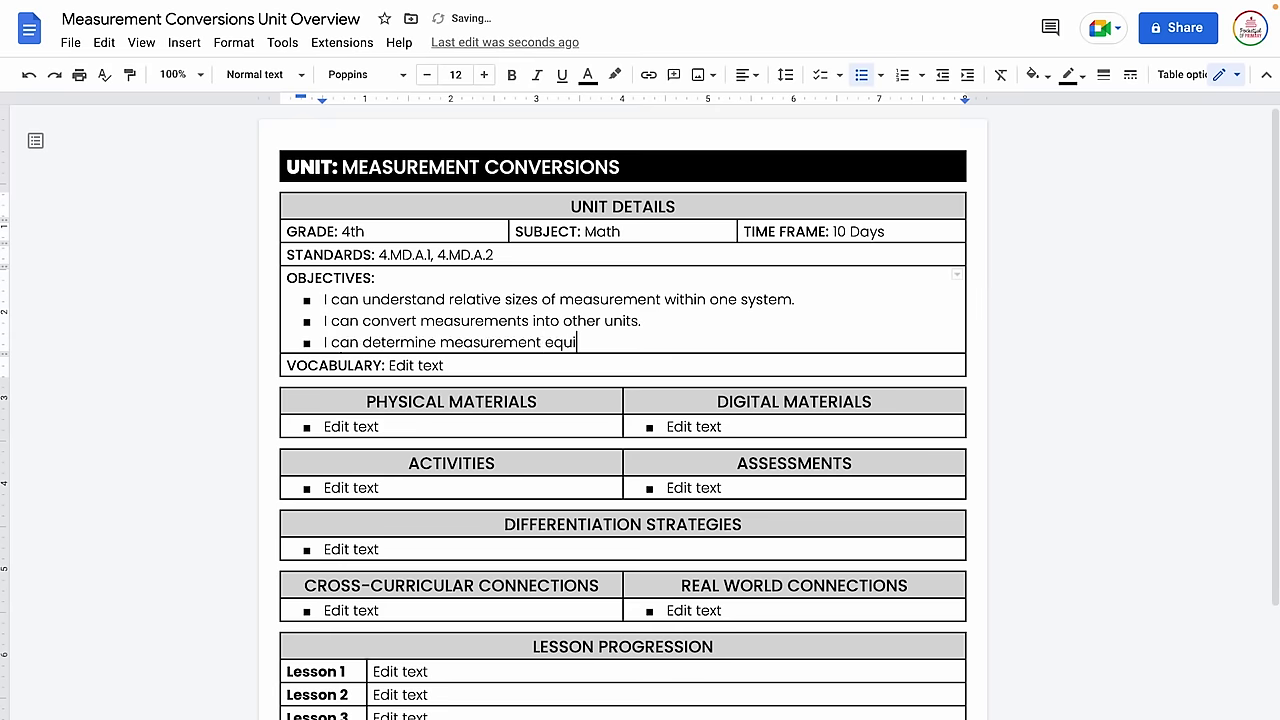
text(valencies and record them in a table.)
key(Return)
text(I can solve a variety of word problems involving distance, mass/weight, capacity, time, an)
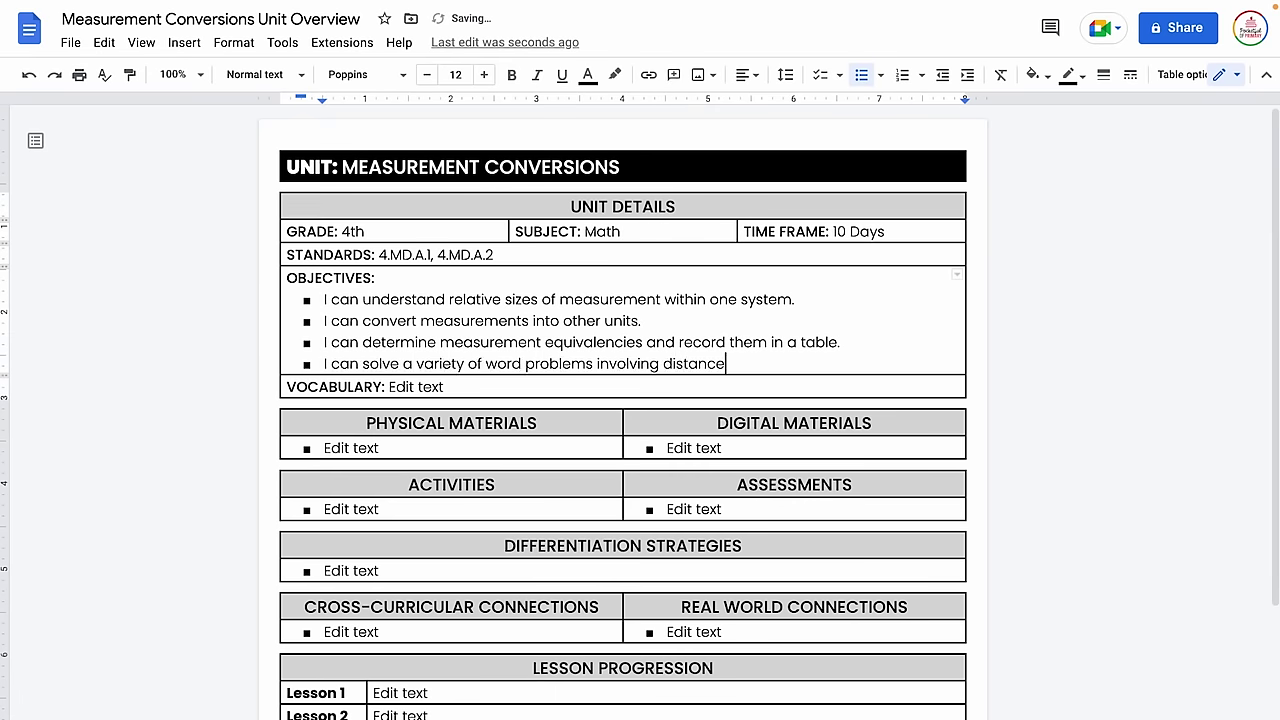
text(d money.)
key(Return)
text(I can represent measurement amounts using number lines and diagrams.)
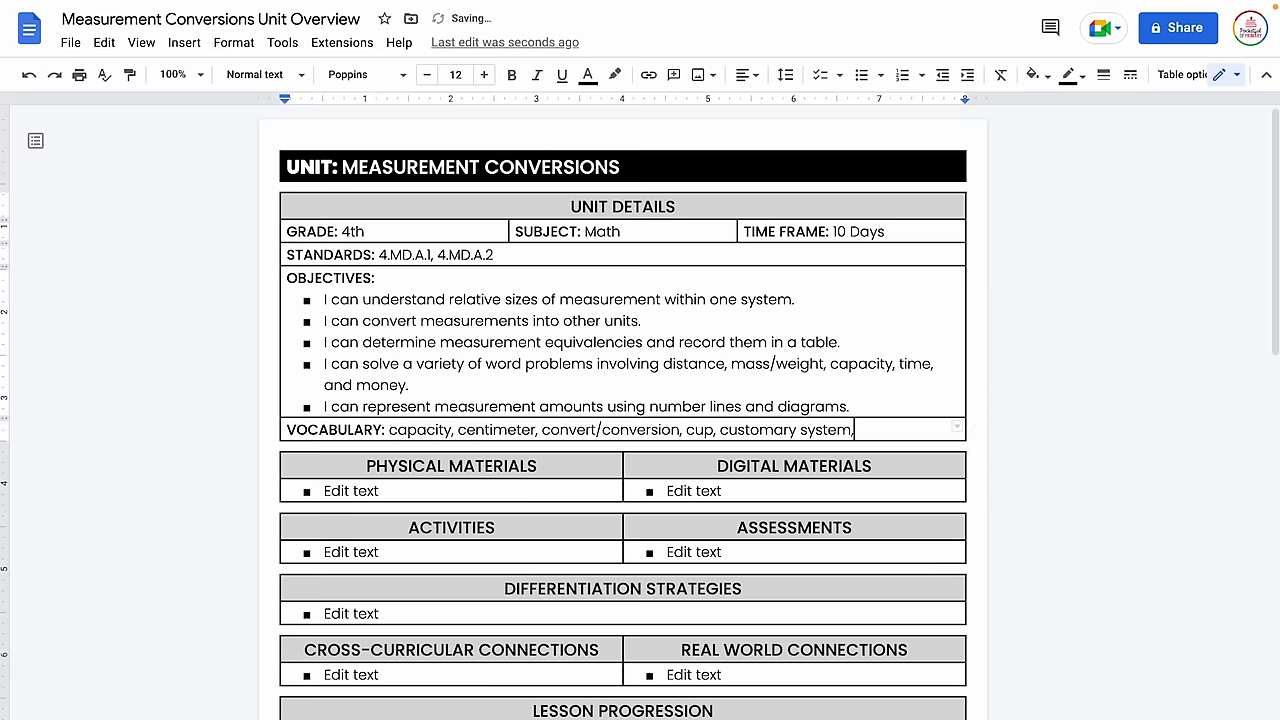
Add fluid ounce, feet and metric system to the vocabulary list
text(luid ounce, foot/feet, gallon, gram, inch, kilogram, kilometer, length)
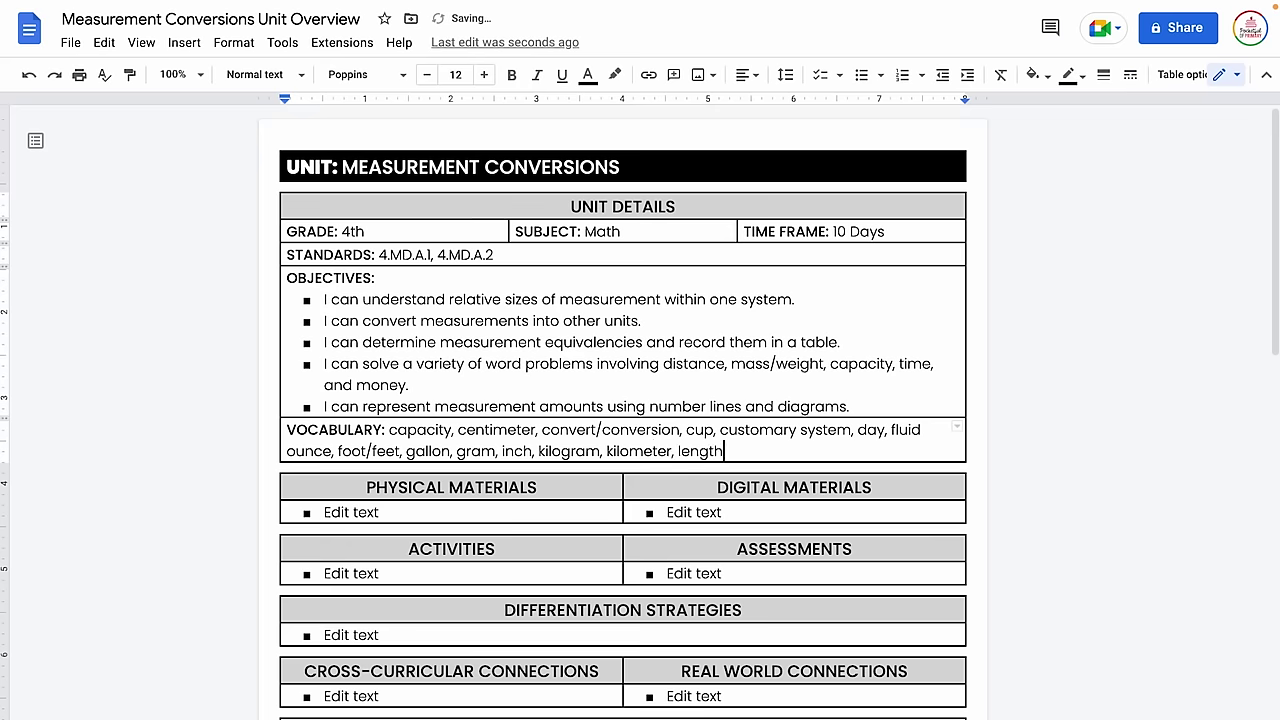
text(er, metric s)
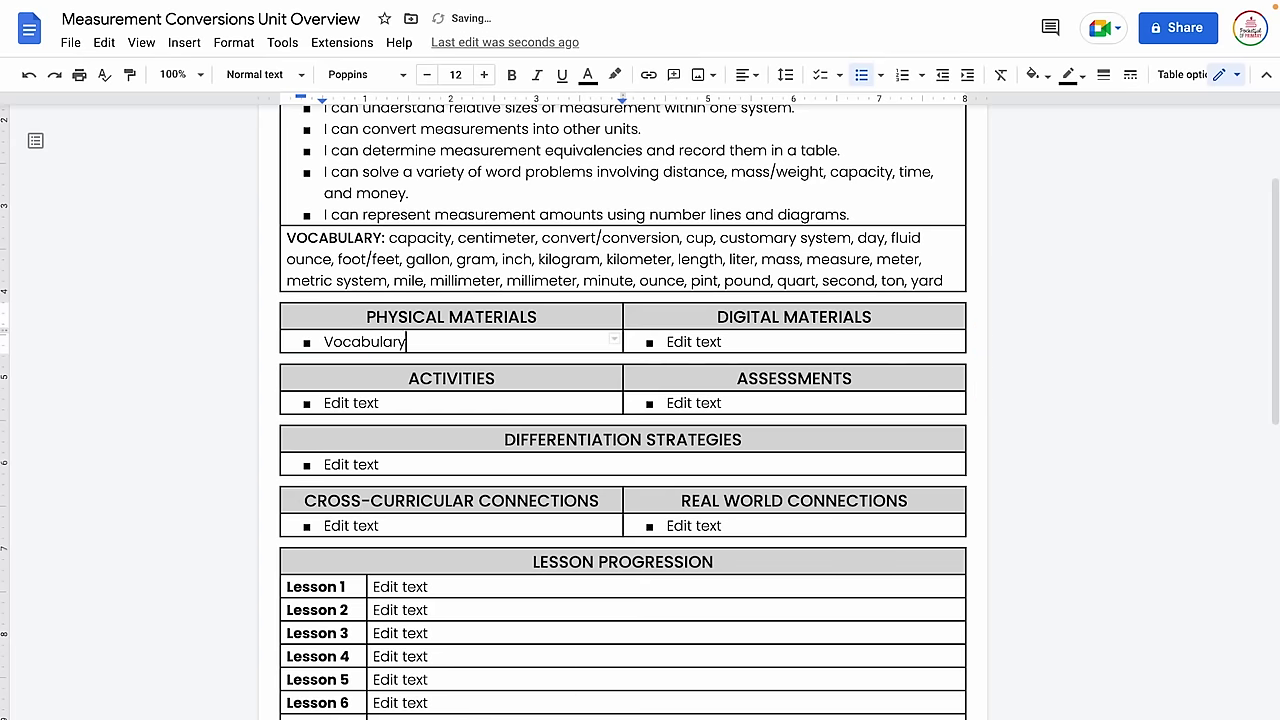
List Vocabulary cards, rulers and tape measures, capacity containers, scale, mini clocks and plastic coins under Physical Materials
text(cards)
key(Return)
text(Rulers, meter sticks, yard sticks, tape measures)
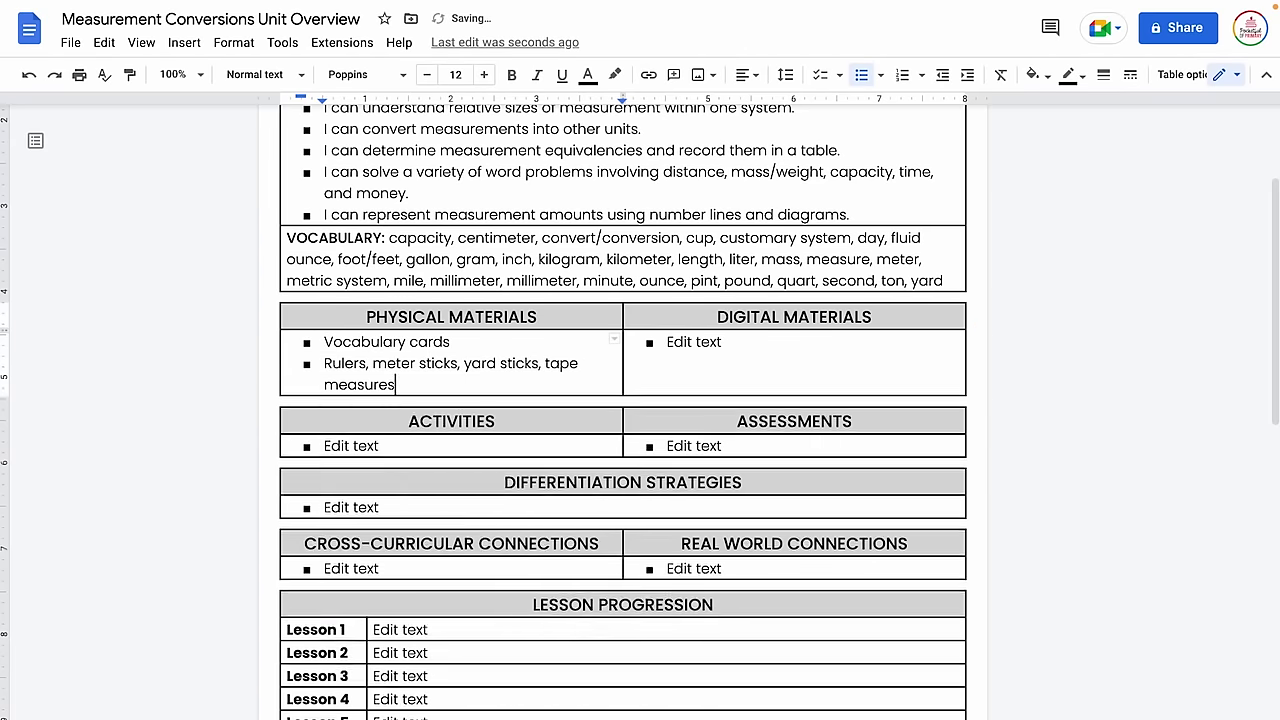
key(Return)
text(Capccity containers)
key(Return)
text(Scale)
key(Return)
text(Mini cl)
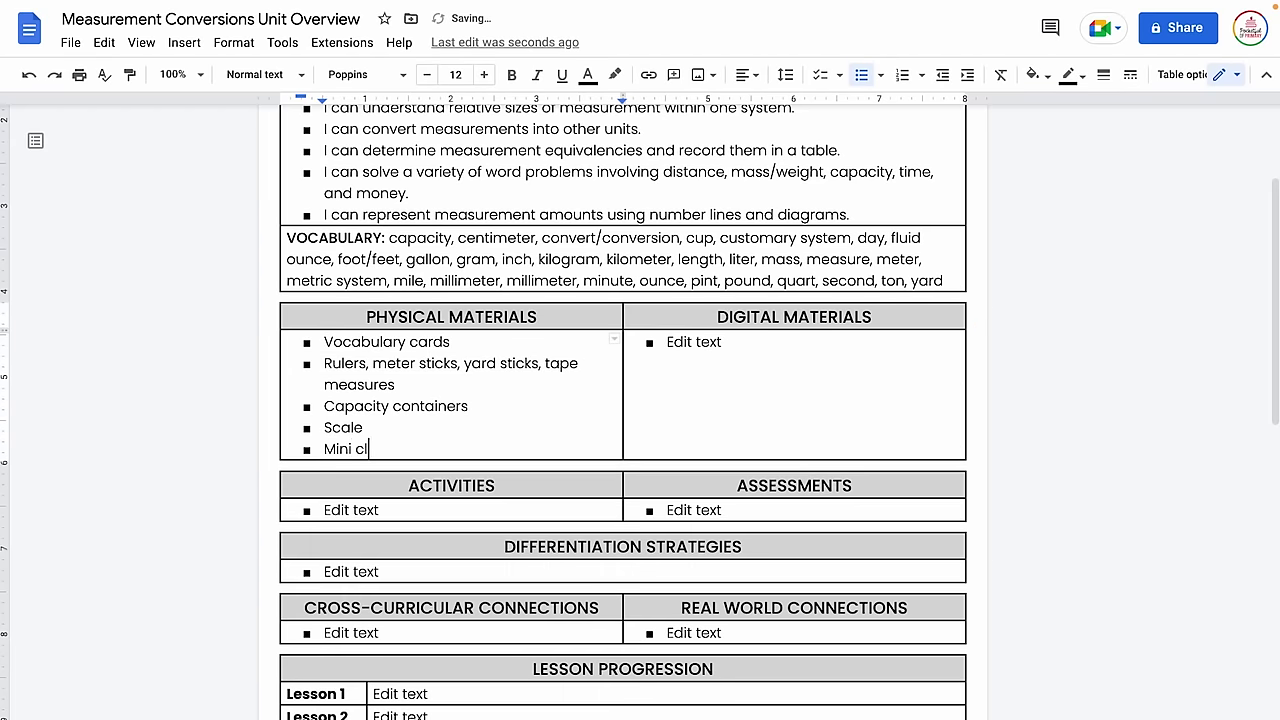
text(ocks)
key(Return)
text(Plastic coins)
key(Return)
Add the books How Big is a Foot?, The Metric System and Millions to Measure with italic titles
text(How Big is a Foot?)
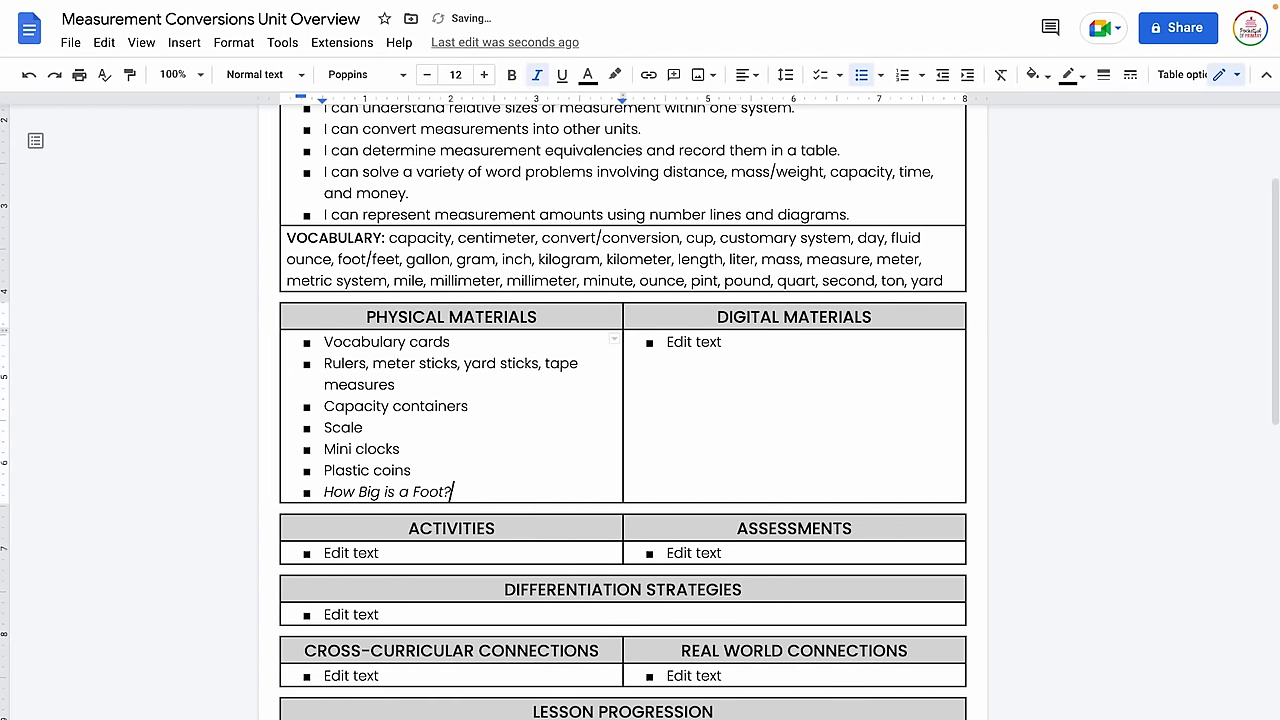
key(ctrl+i)
text(book)
key(Return)
text(The Metric System)
key(ctrl+i)
text(book)
key(Return)
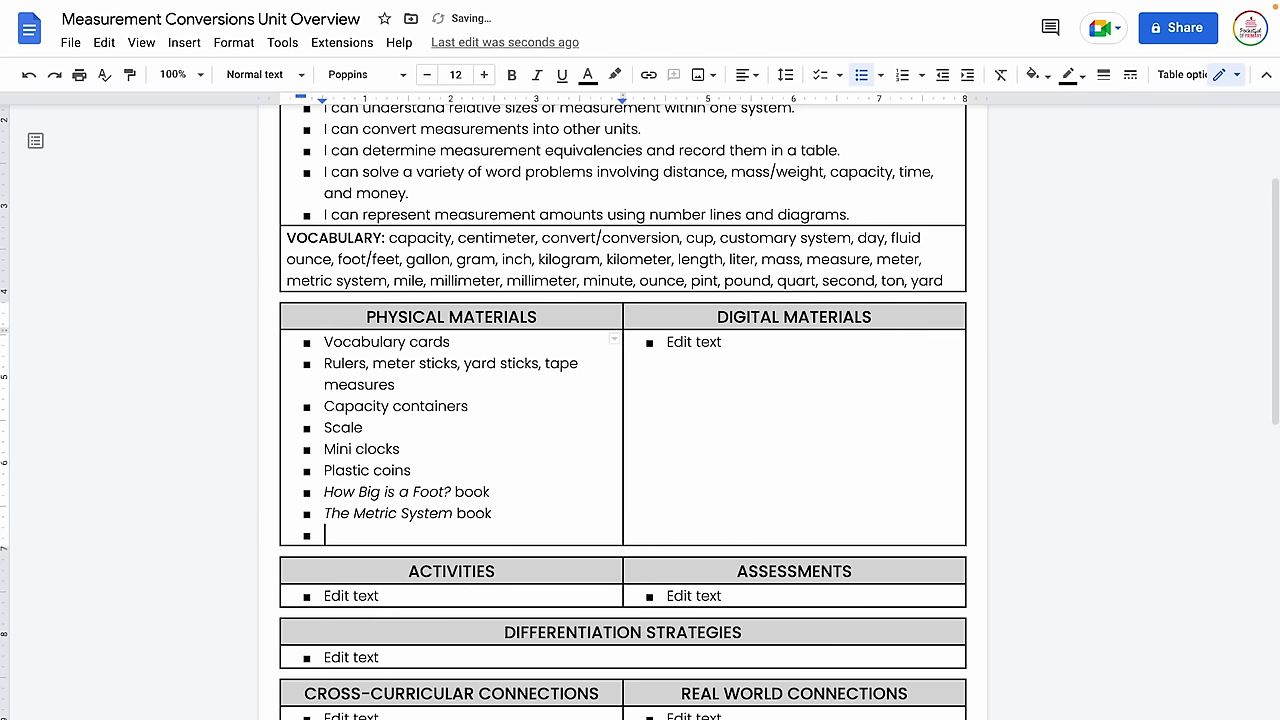
text(Millions to Measure)
key(ctrl+i)
text(book)
triple_click(749, 343)
key(BackSpace)
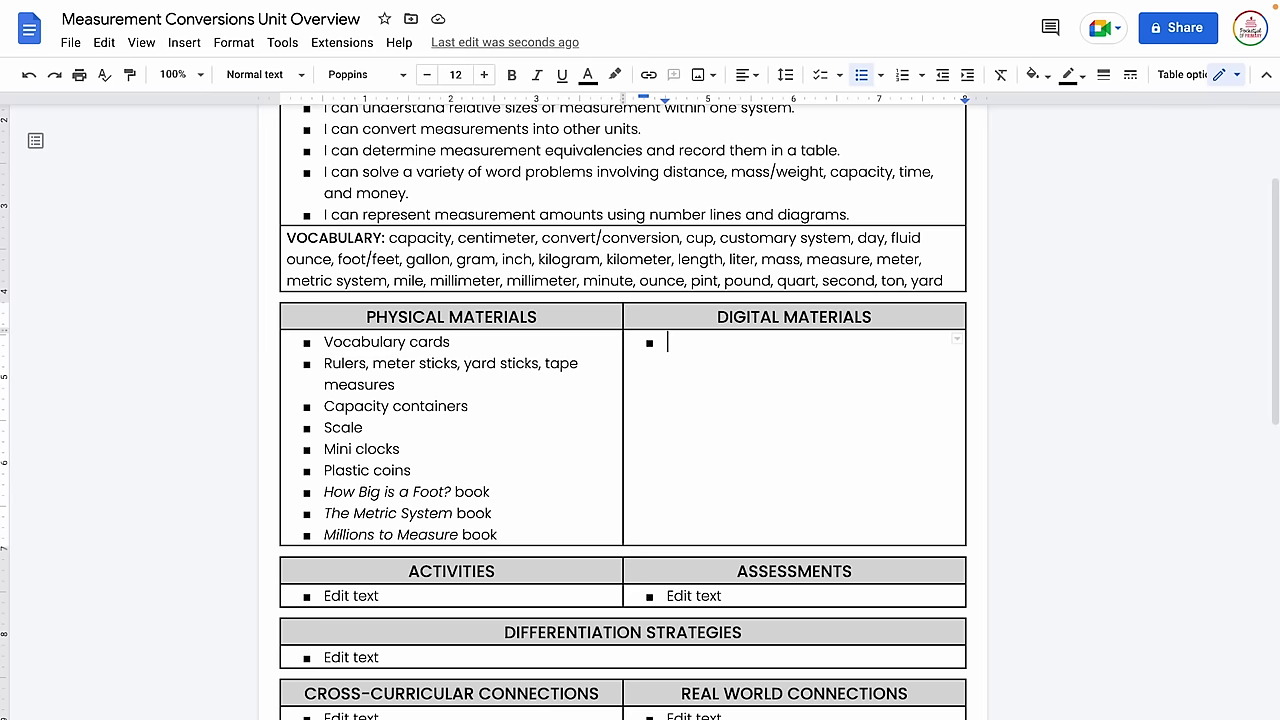
text(@)
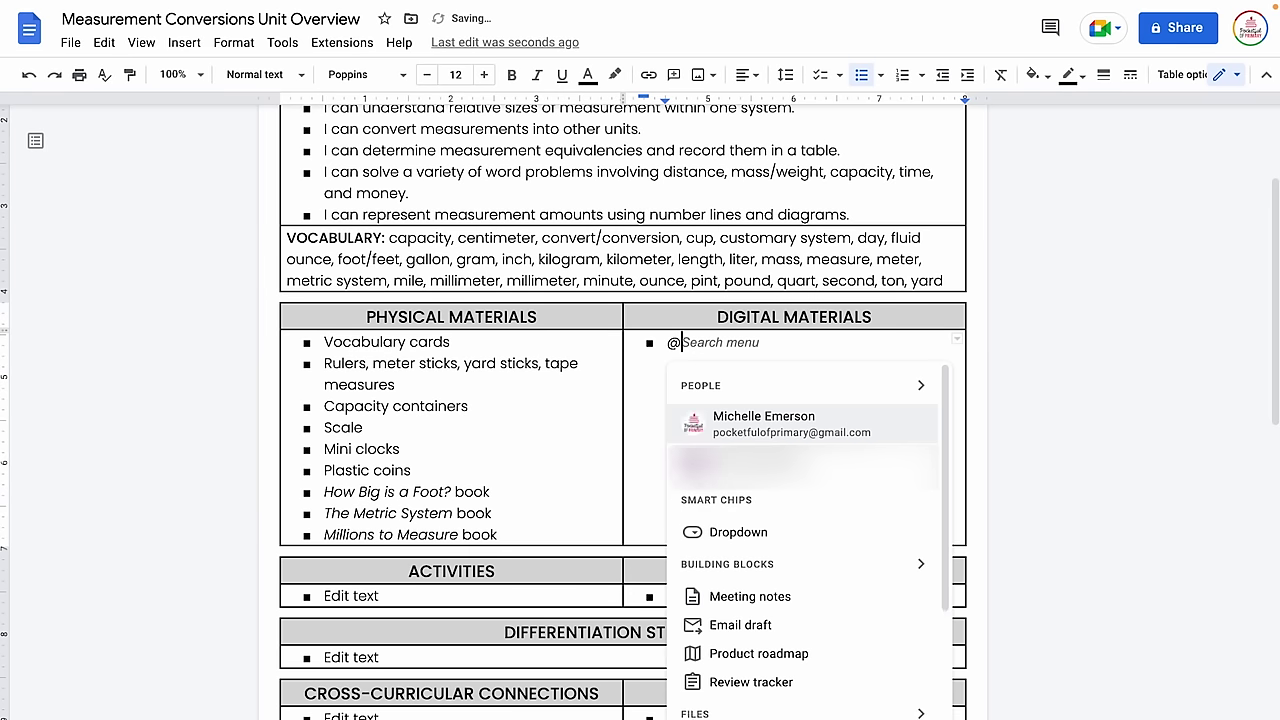
text(mea)
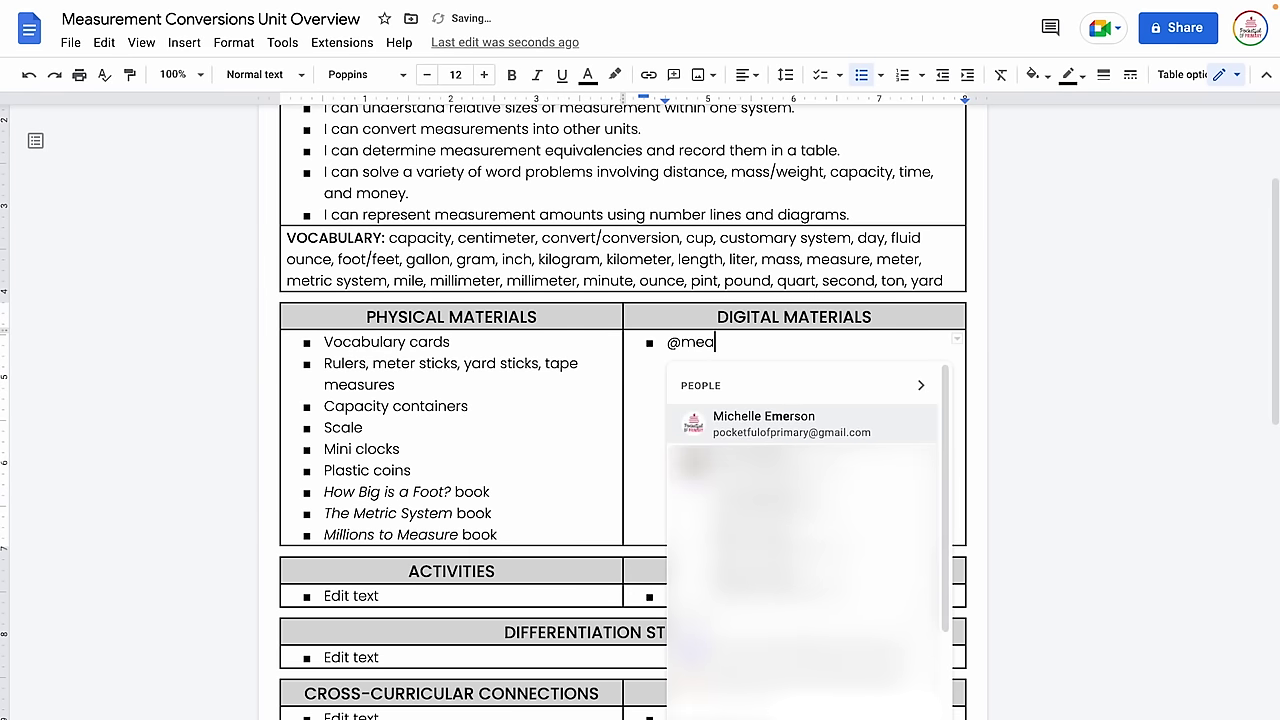
text(surement)
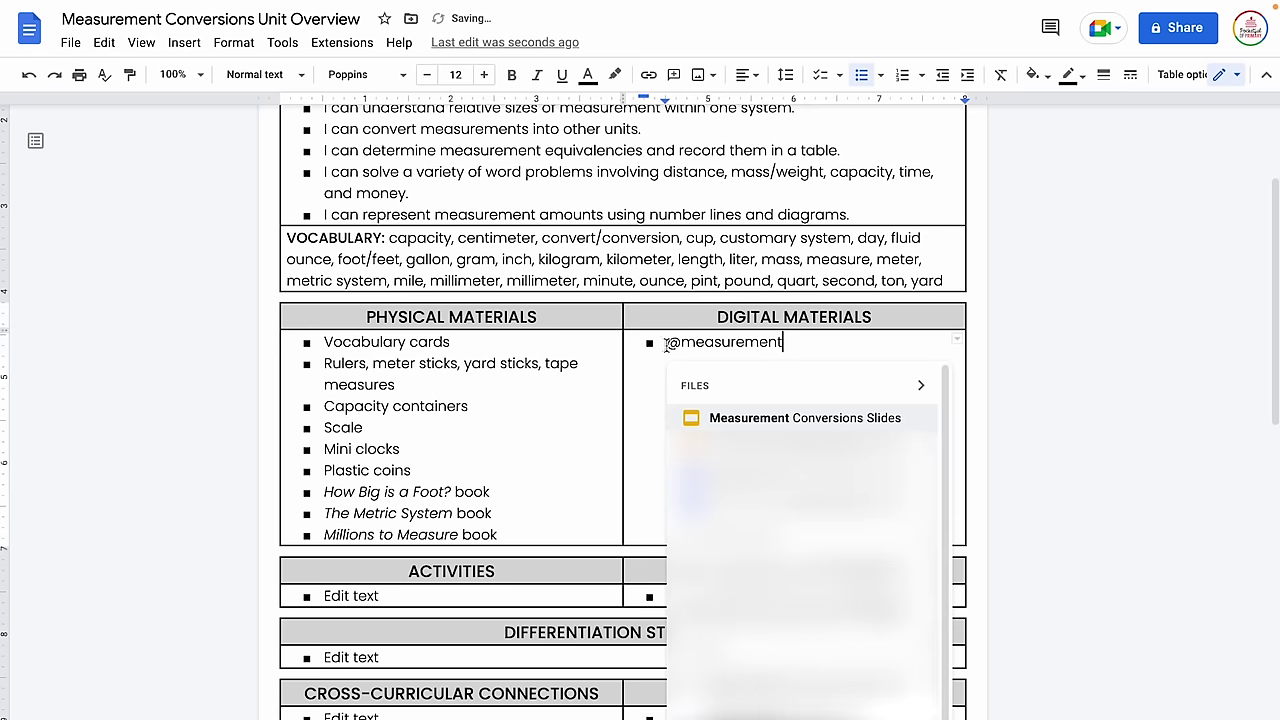
Pick Measurement Conversions Slides from the file suggestions to insert it as a smart chip
click(773, 420)
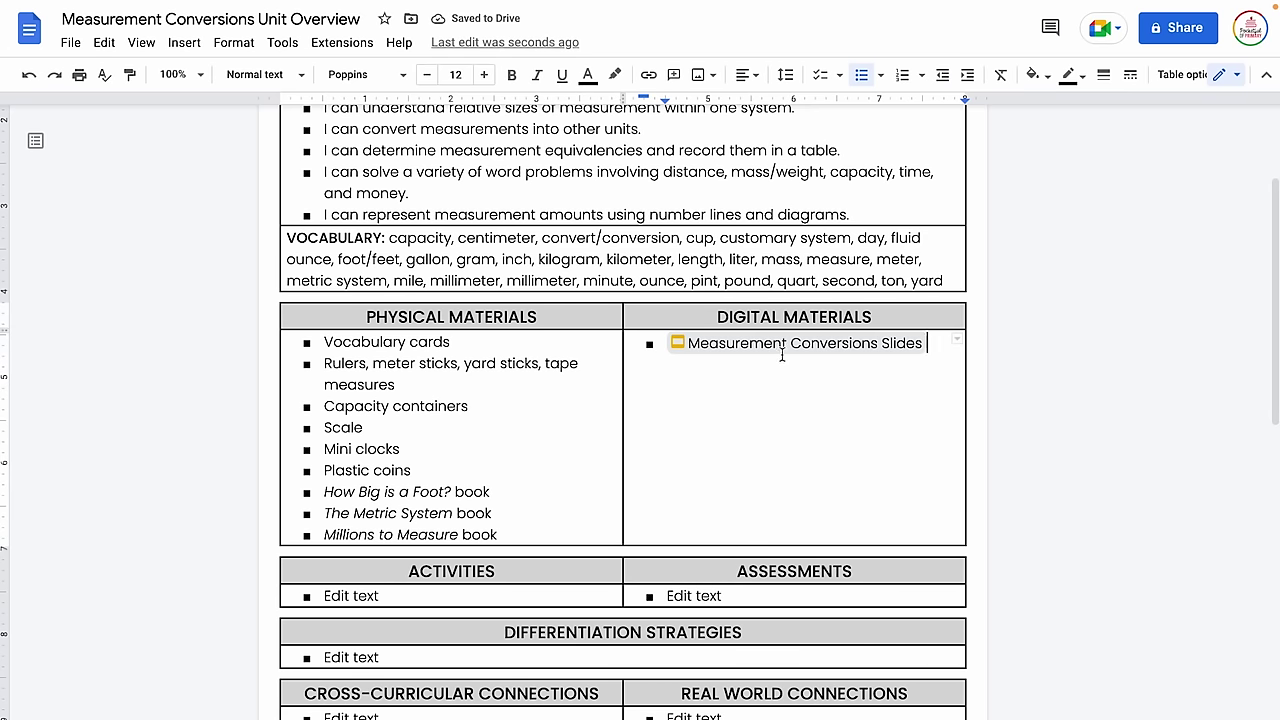
mouse_move(782, 347)
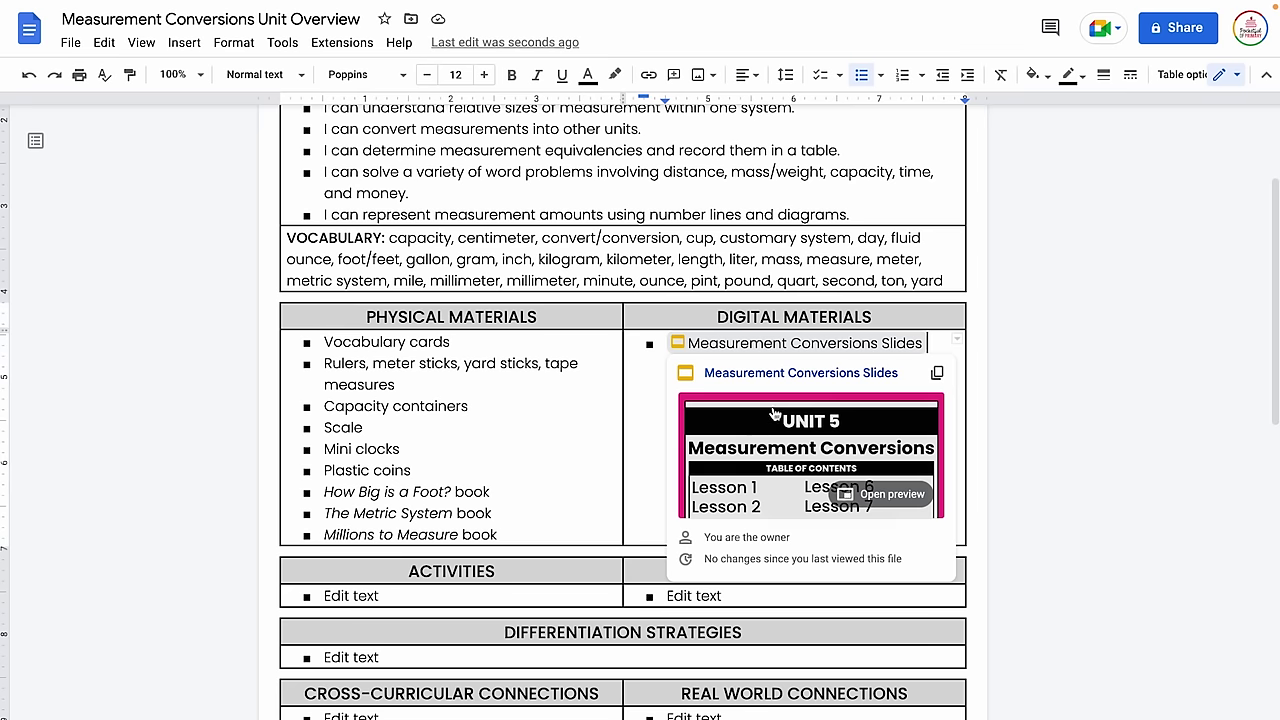
click(888, 500)
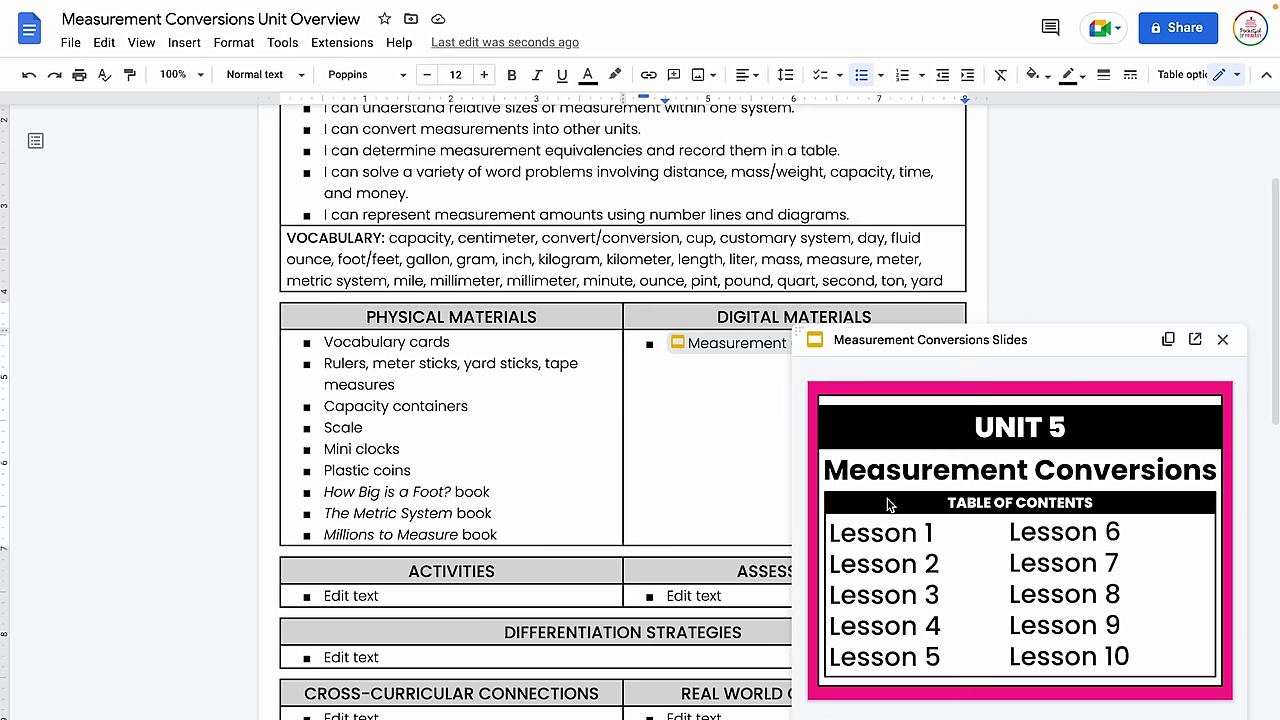
click(1048, 692)
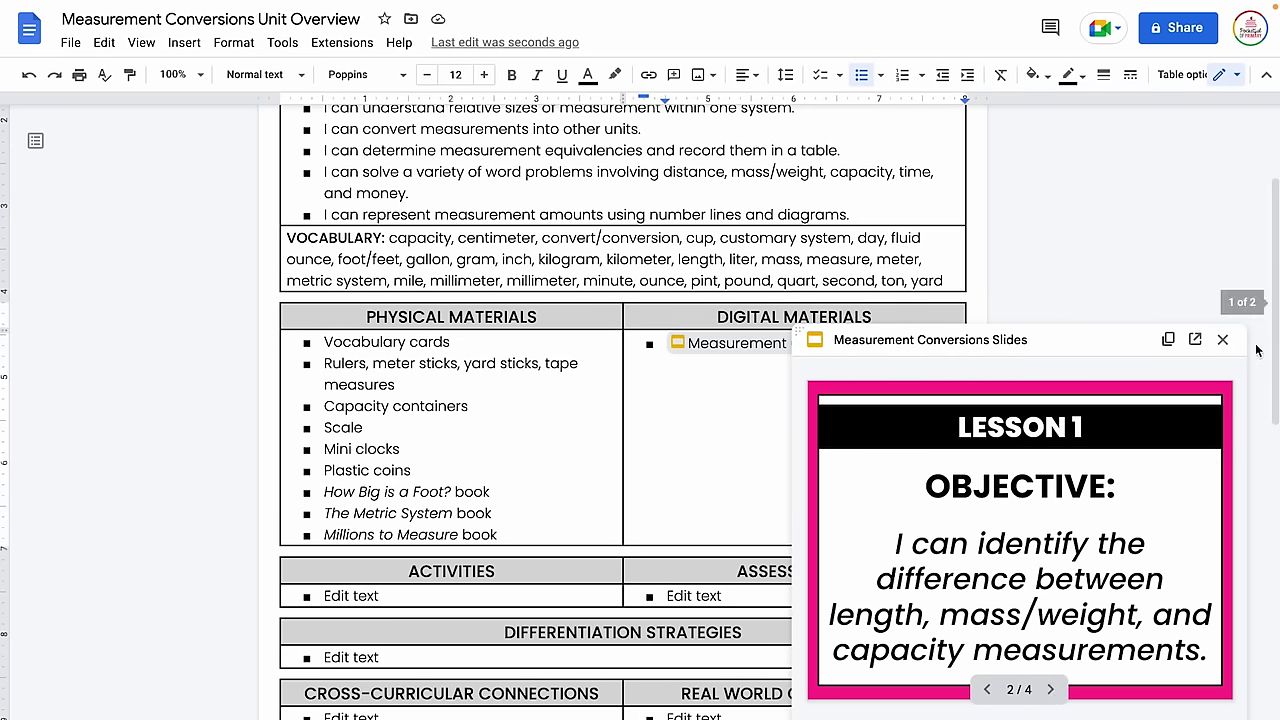
click(1222, 339)
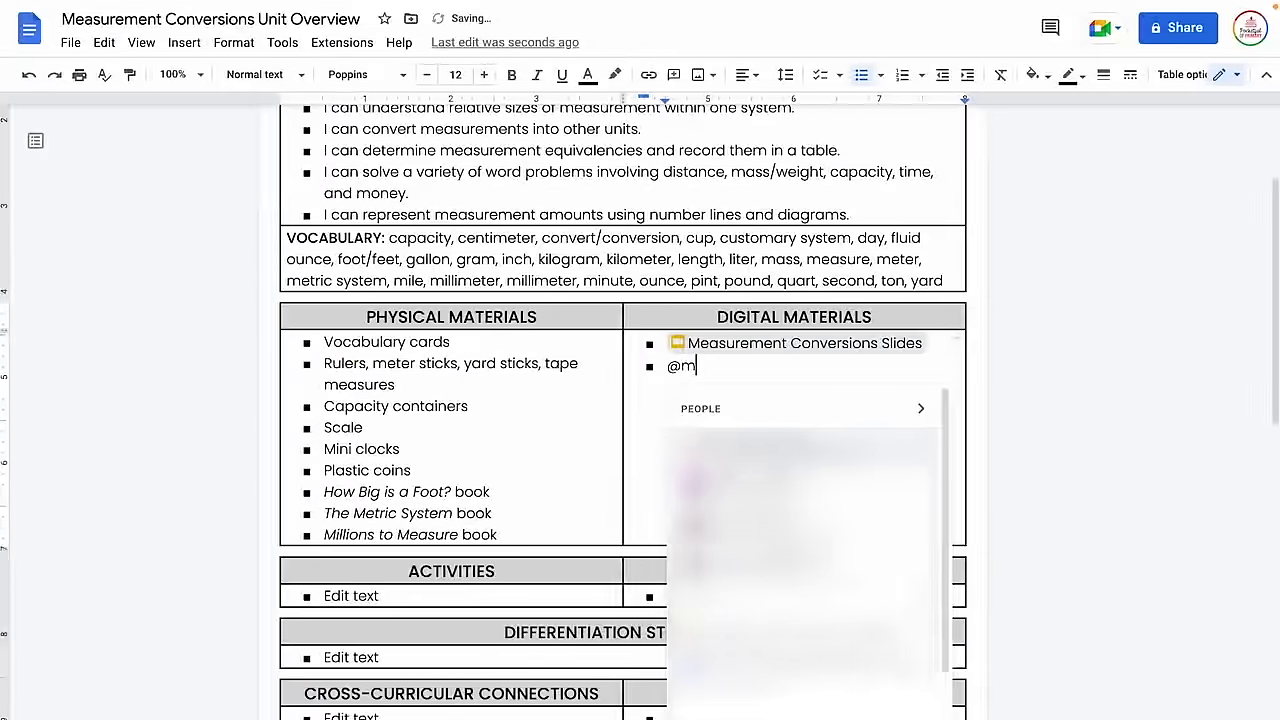
Insert the measurement conversion anchor-chart file as a chip in Digital Materials
text(ea)
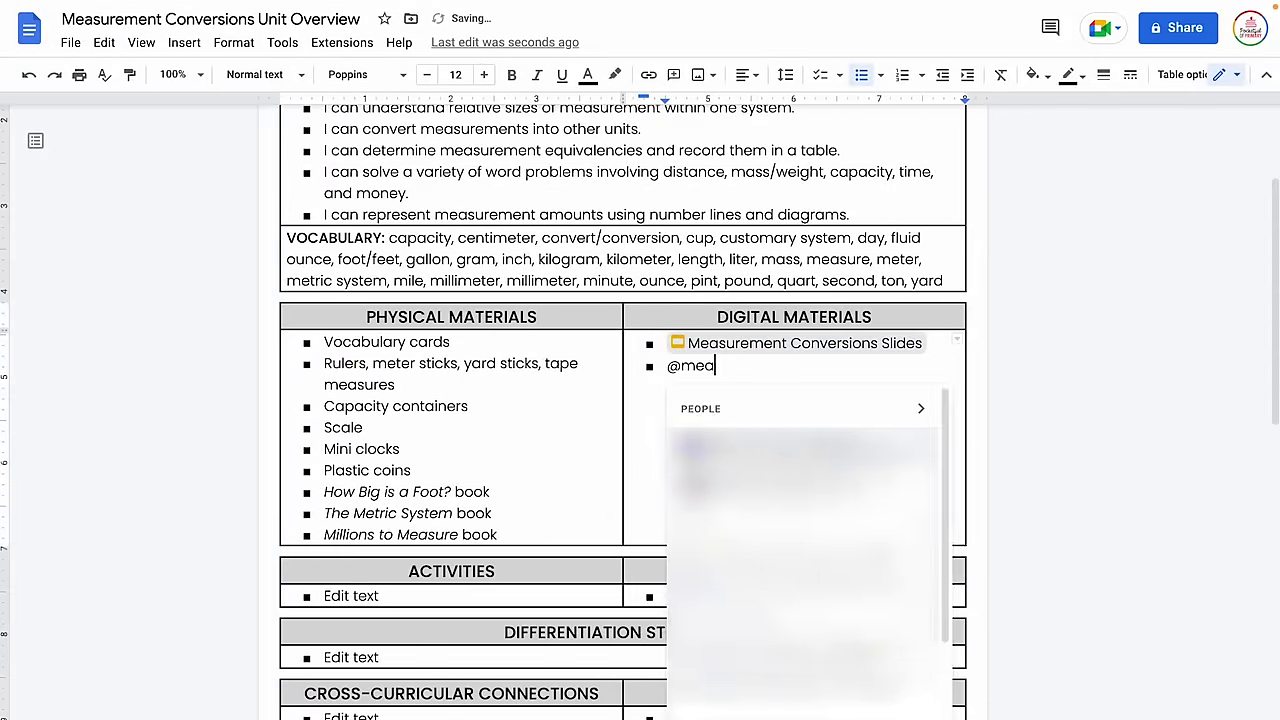
text(surem)
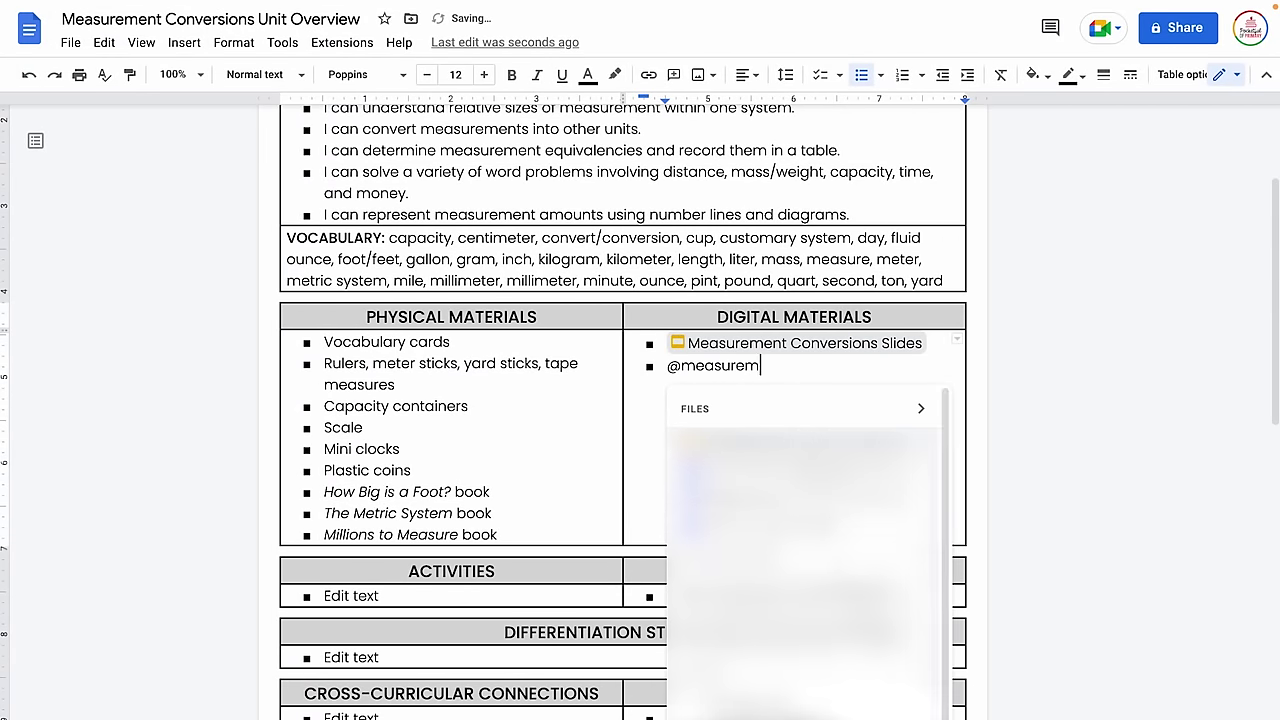
text(ent con)
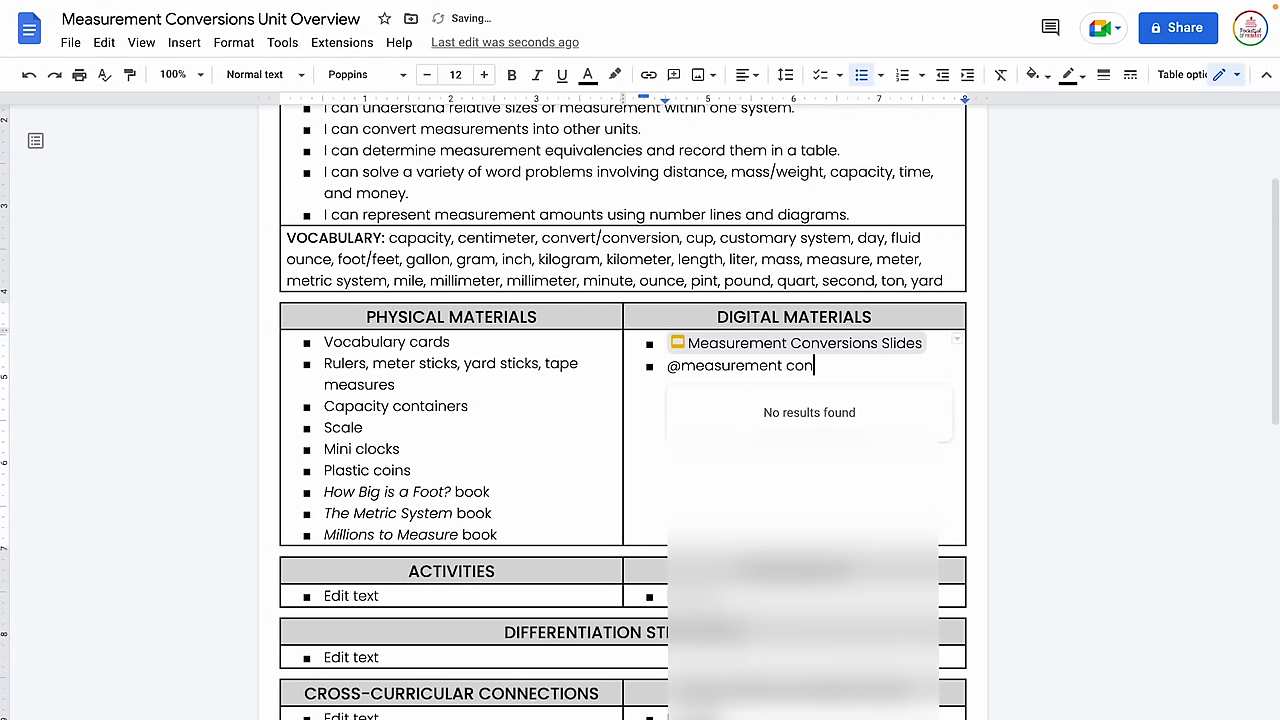
text(version)
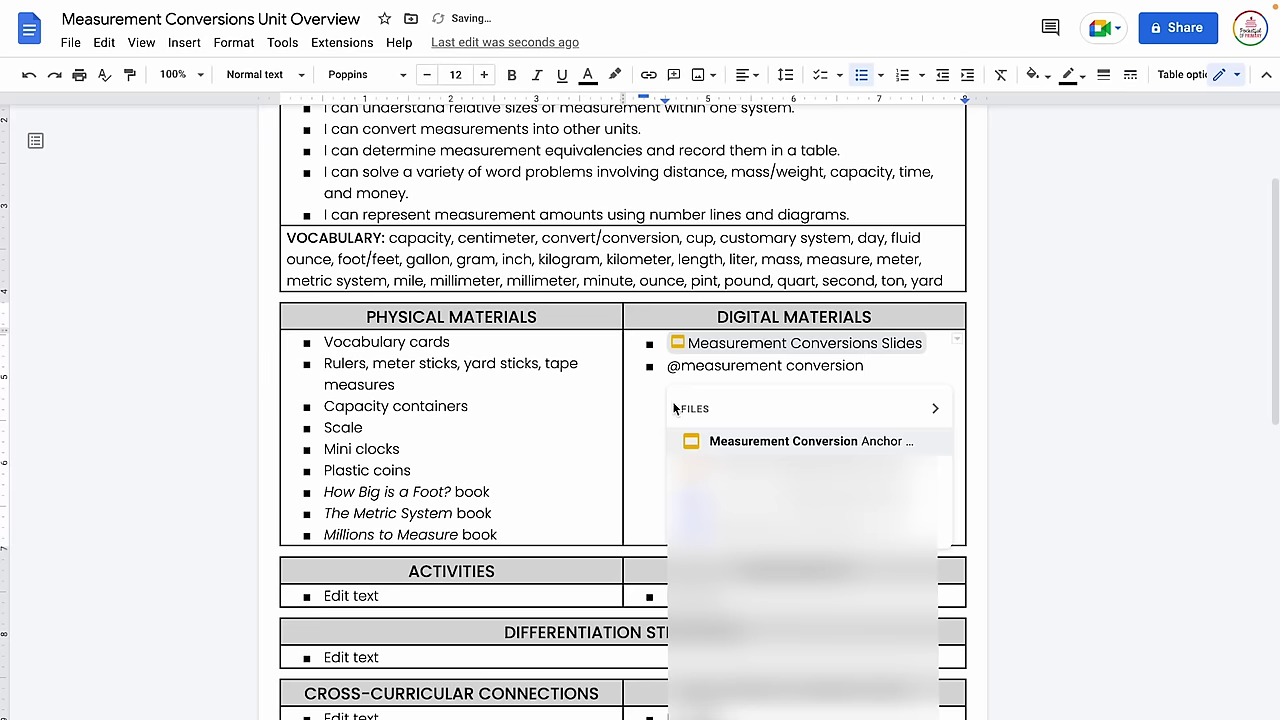
click(763, 443)
key(Return)
Add a Digital Manipulatives bullet with square-marked sub-bullets Ruler, Clock and Money
text(Digital Man)
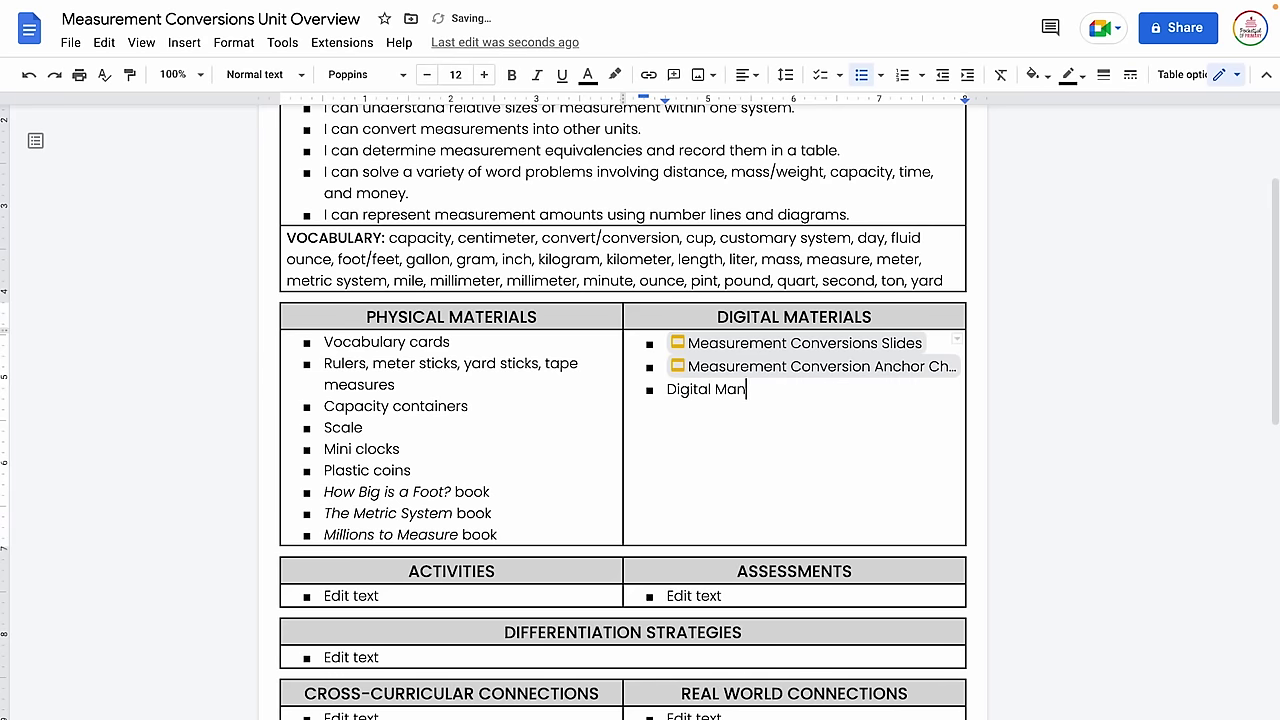
text(ipulatives Ruler)
drag(700, 413, 746, 411)
click(234, 42)
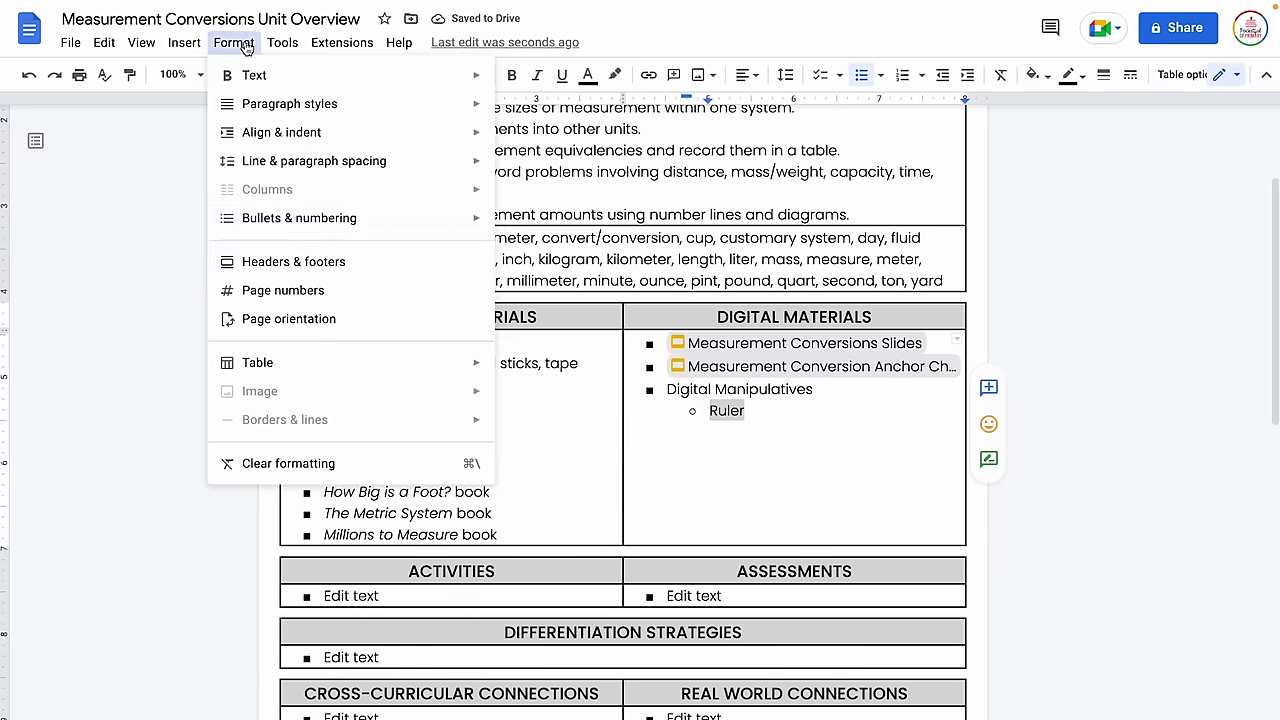
click(810, 398)
key(End)
key(Return)
text(Clock)
key(Return)
text(Money)
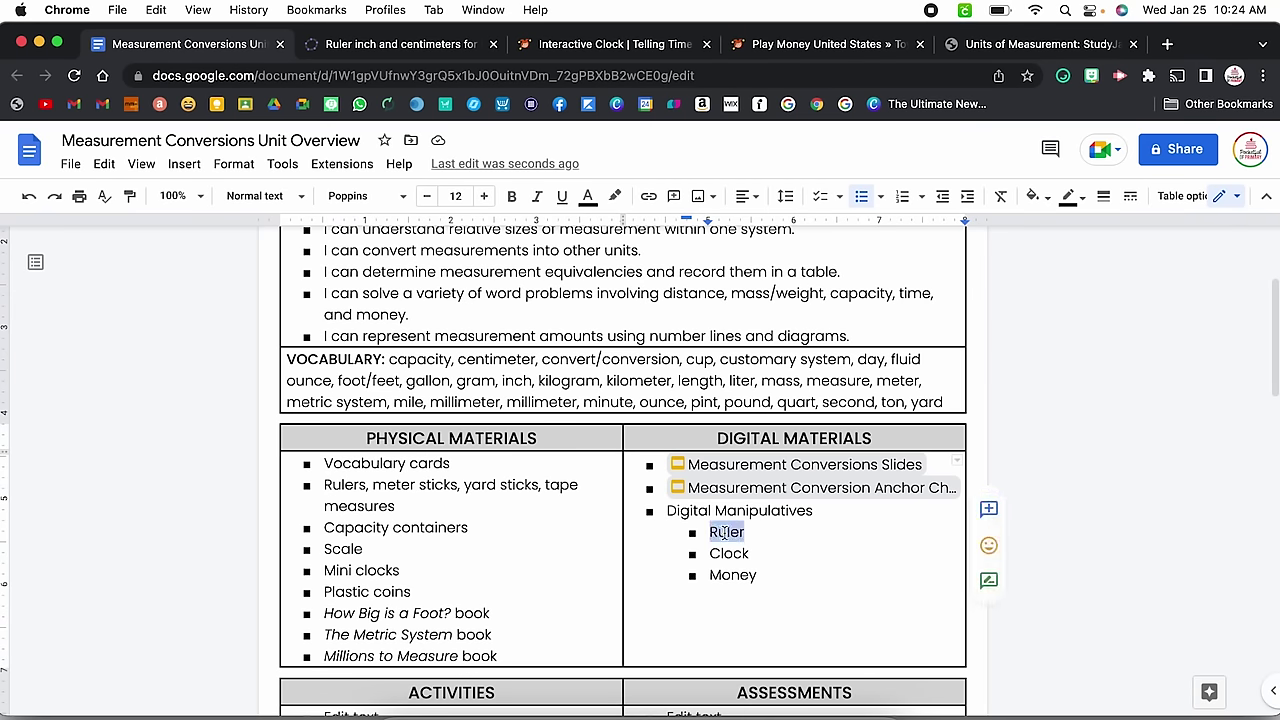
Hyperlink Ruler to the GeoGebra inch-and-centimeter ruler page using its copied address
right_click(724, 533)
scroll(805, 600, down, 3)
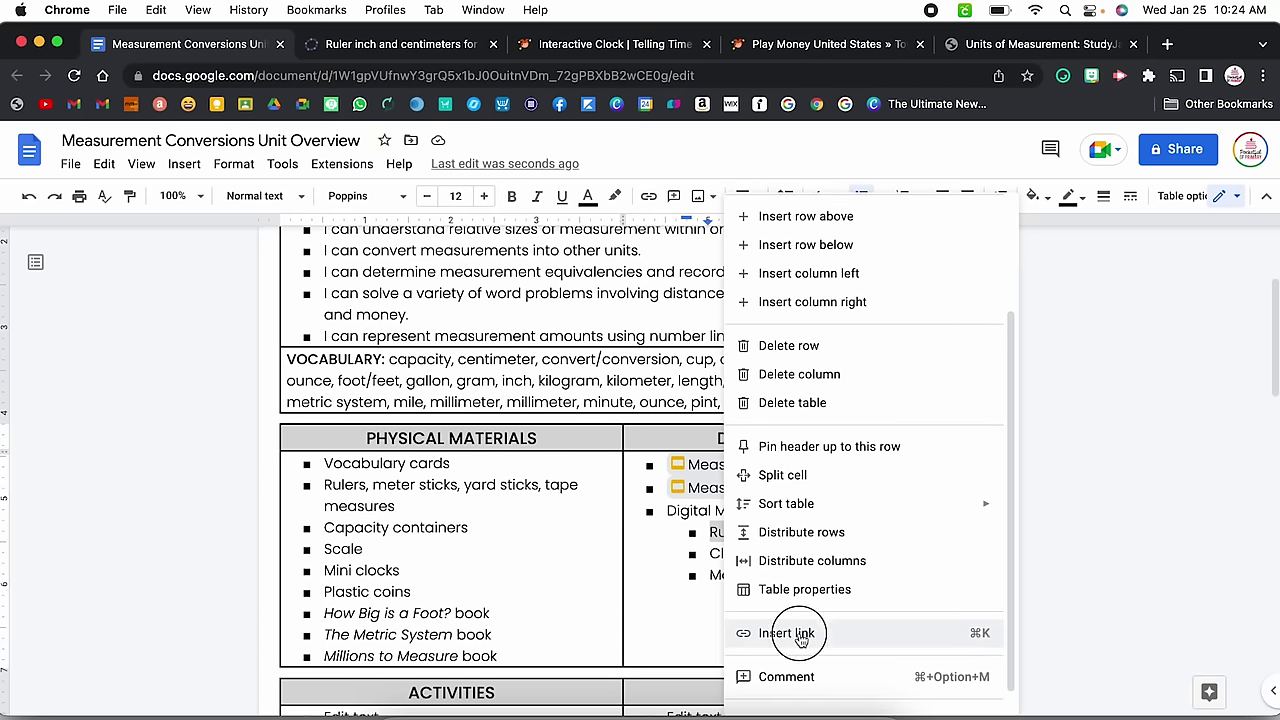
click(800, 634)
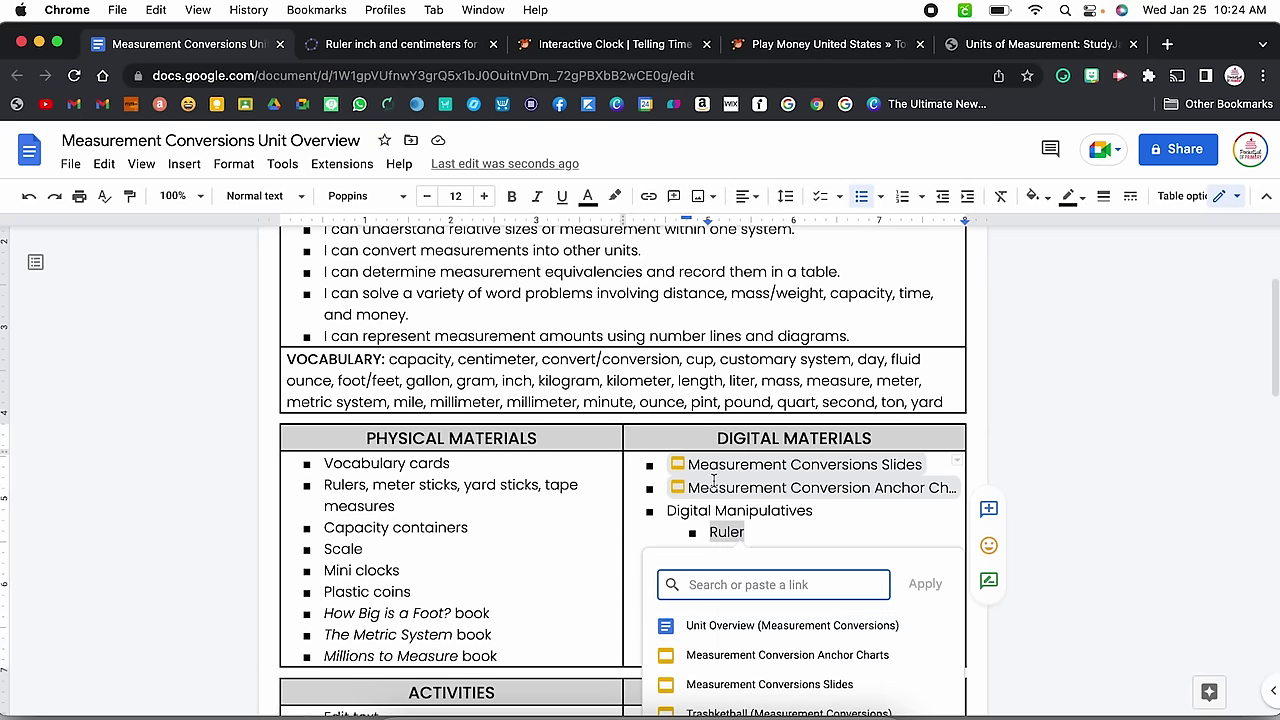
click(393, 50)
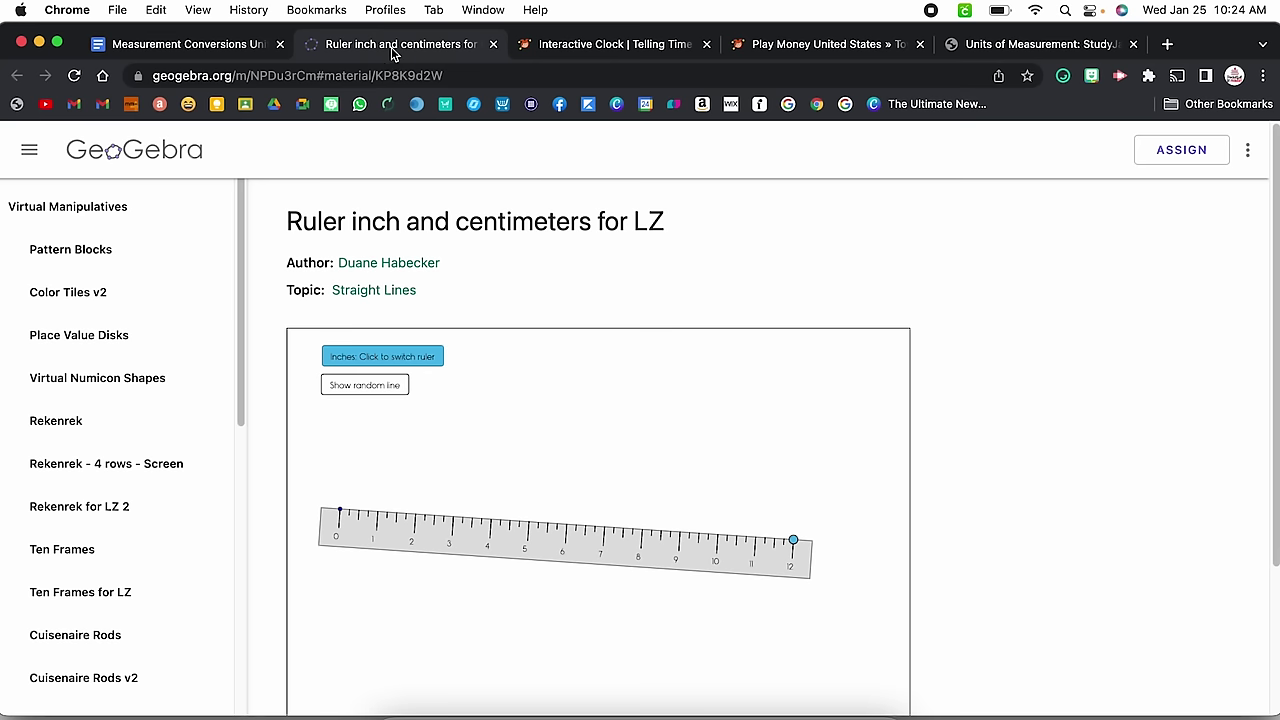
drag(469, 77, 153, 80)
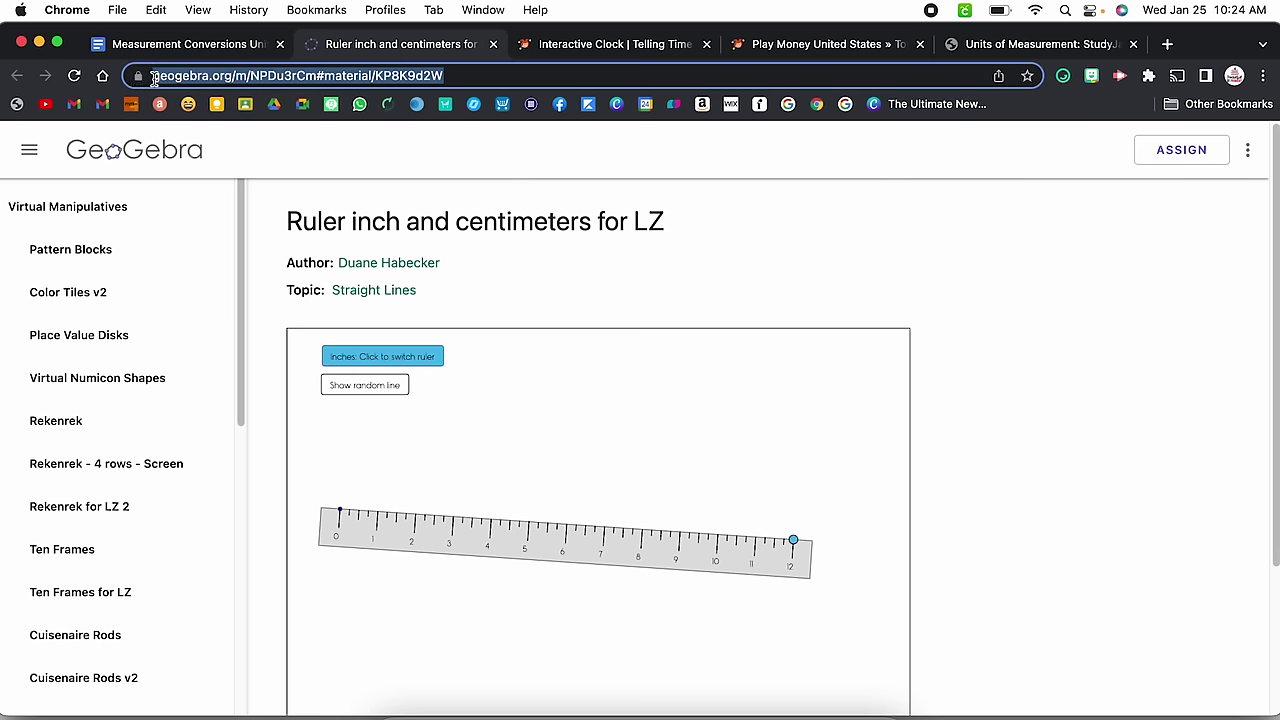
right_click(174, 83)
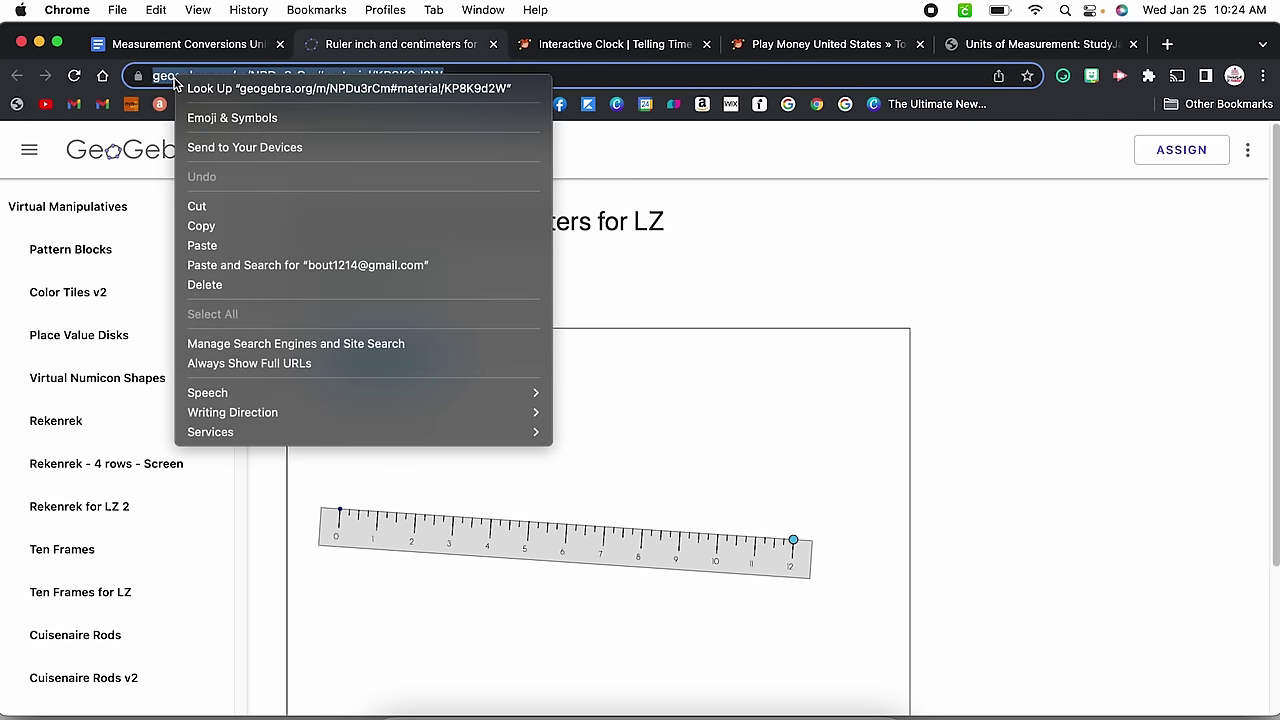
click(243, 223)
click(214, 50)
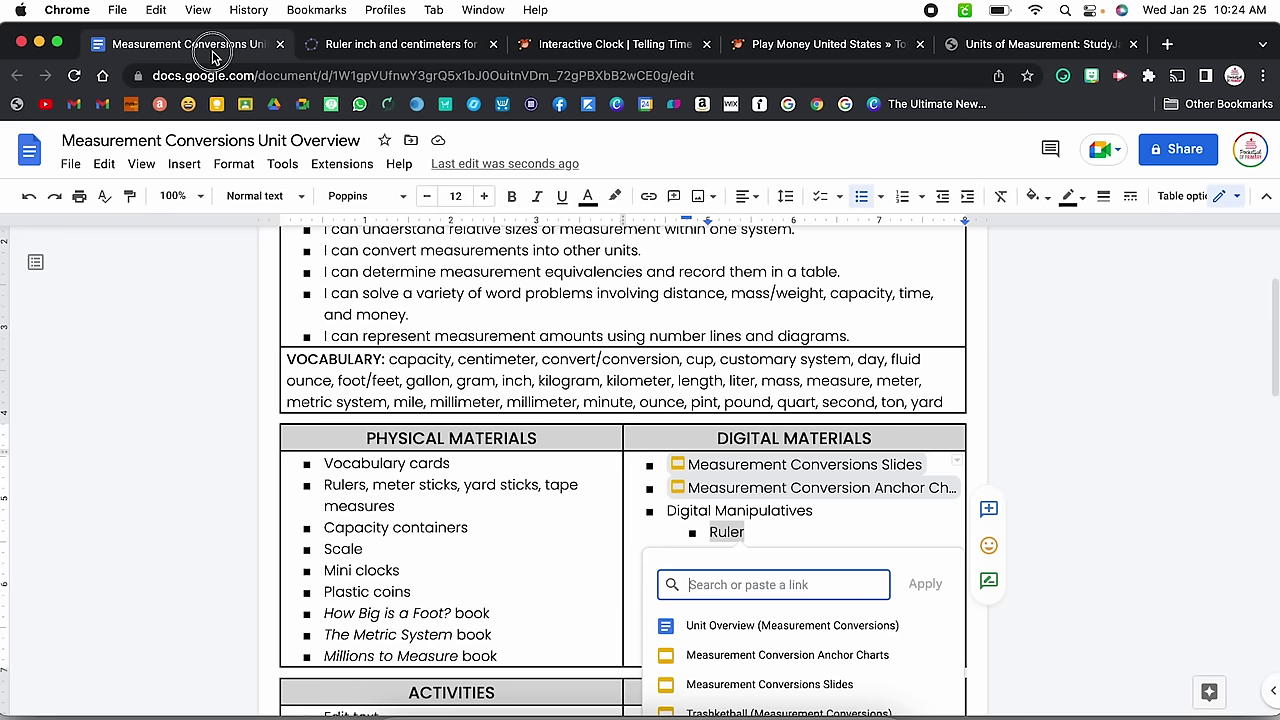
right_click(736, 585)
click(758, 576)
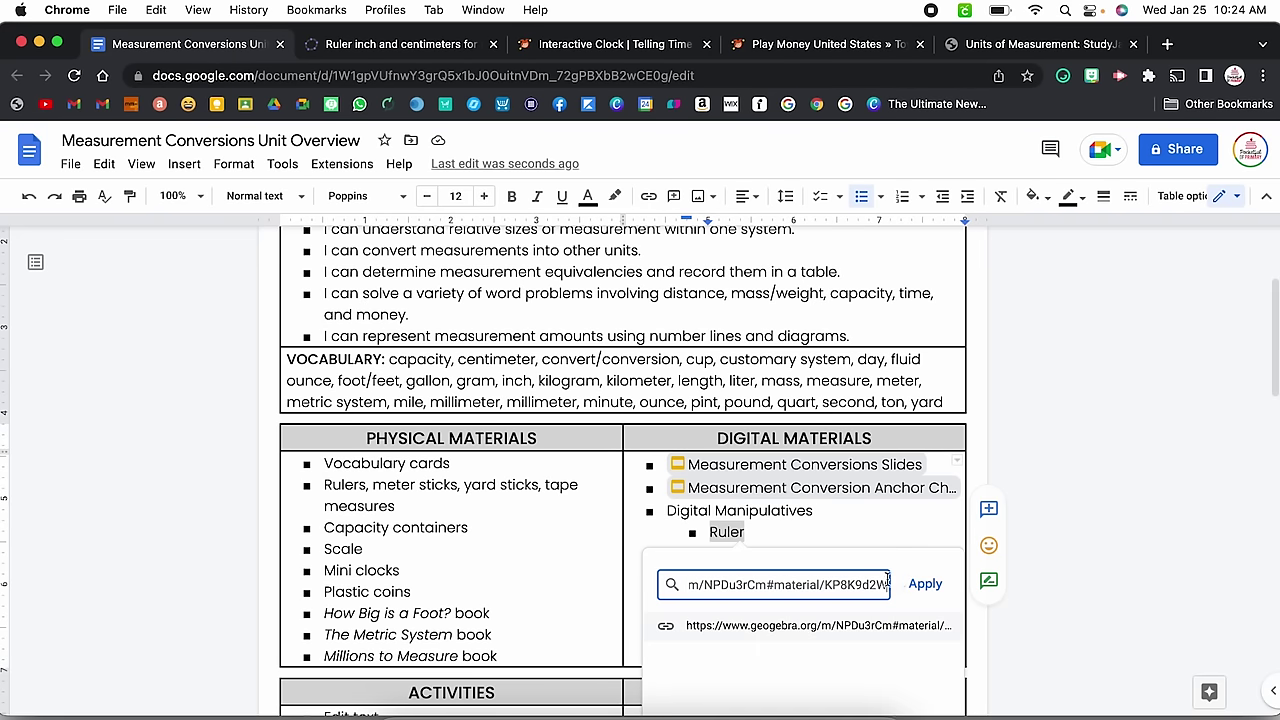
click(924, 584)
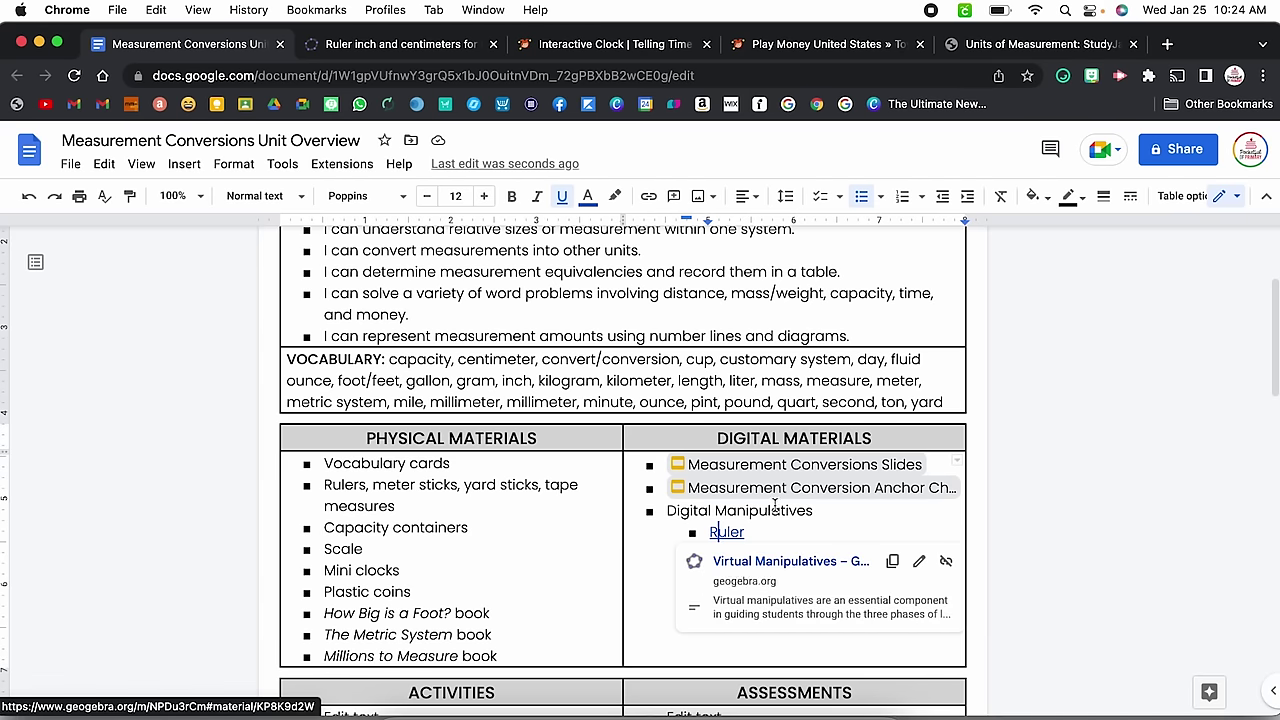
click(785, 511)
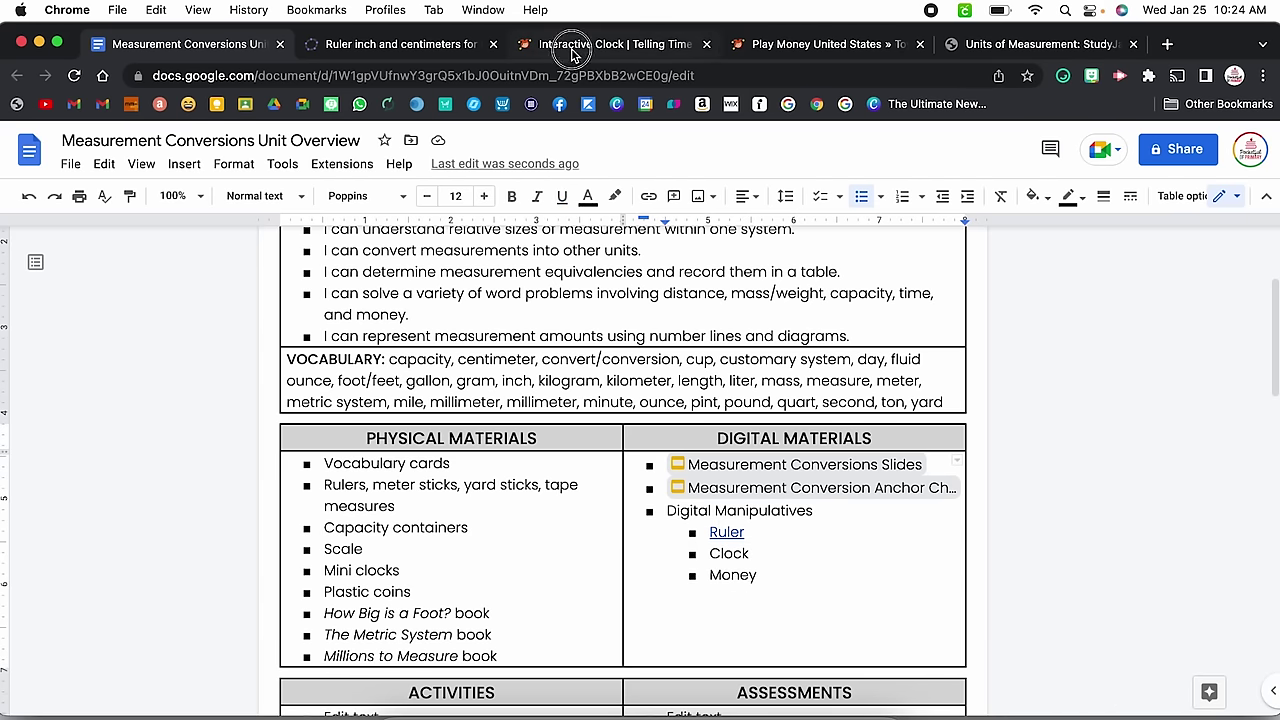
Link Clock to the Toy Theater interactive clock page
click(540, 45)
click(513, 76)
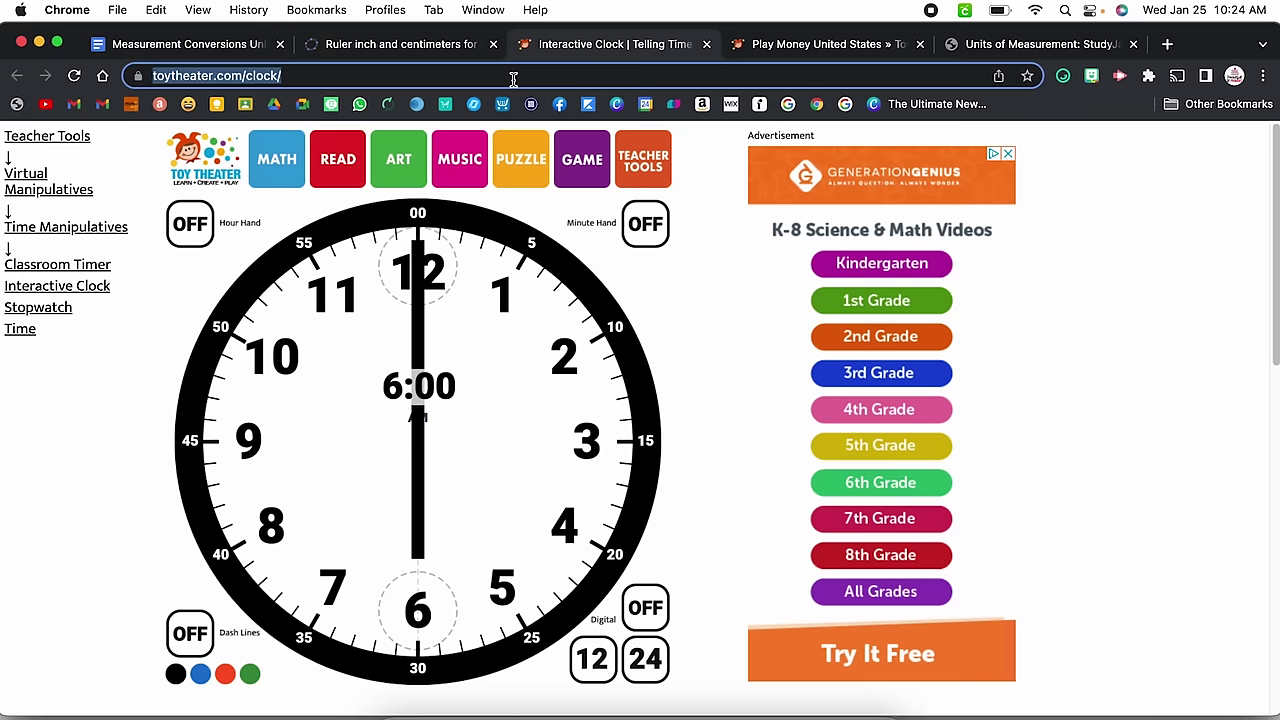
click(243, 43)
double_click(740, 553)
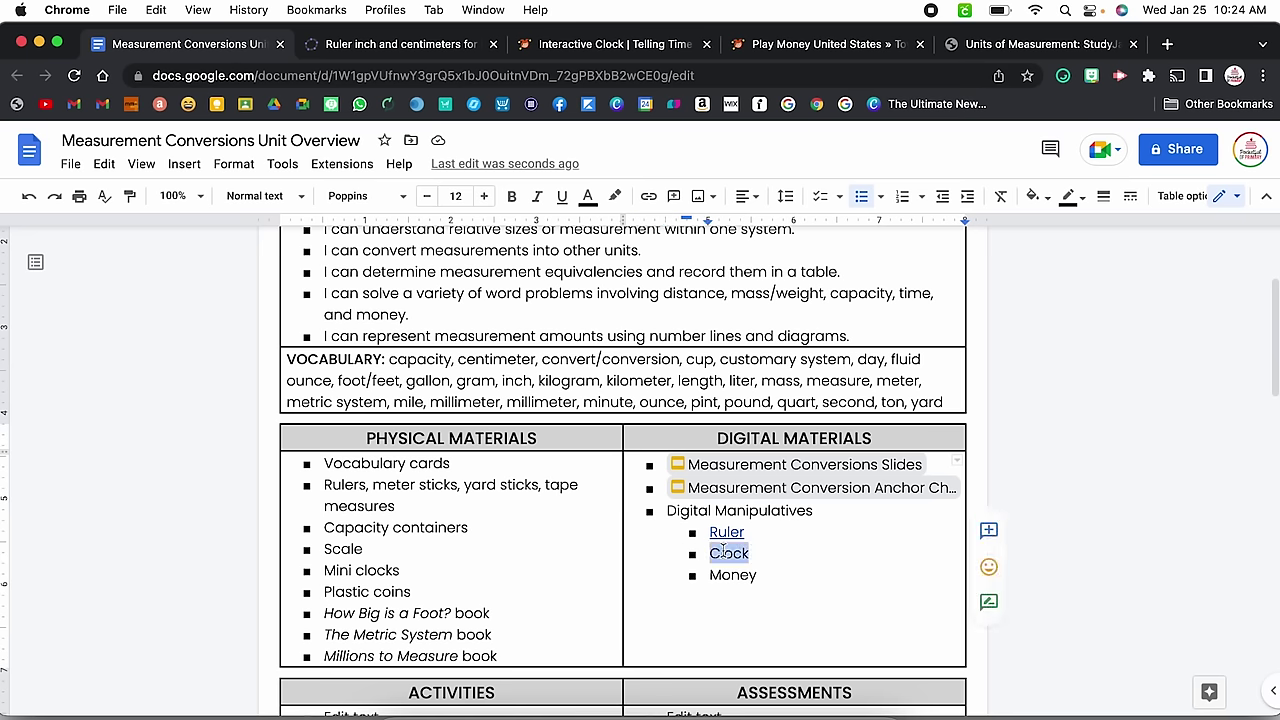
right_click(740, 553)
click(787, 648)
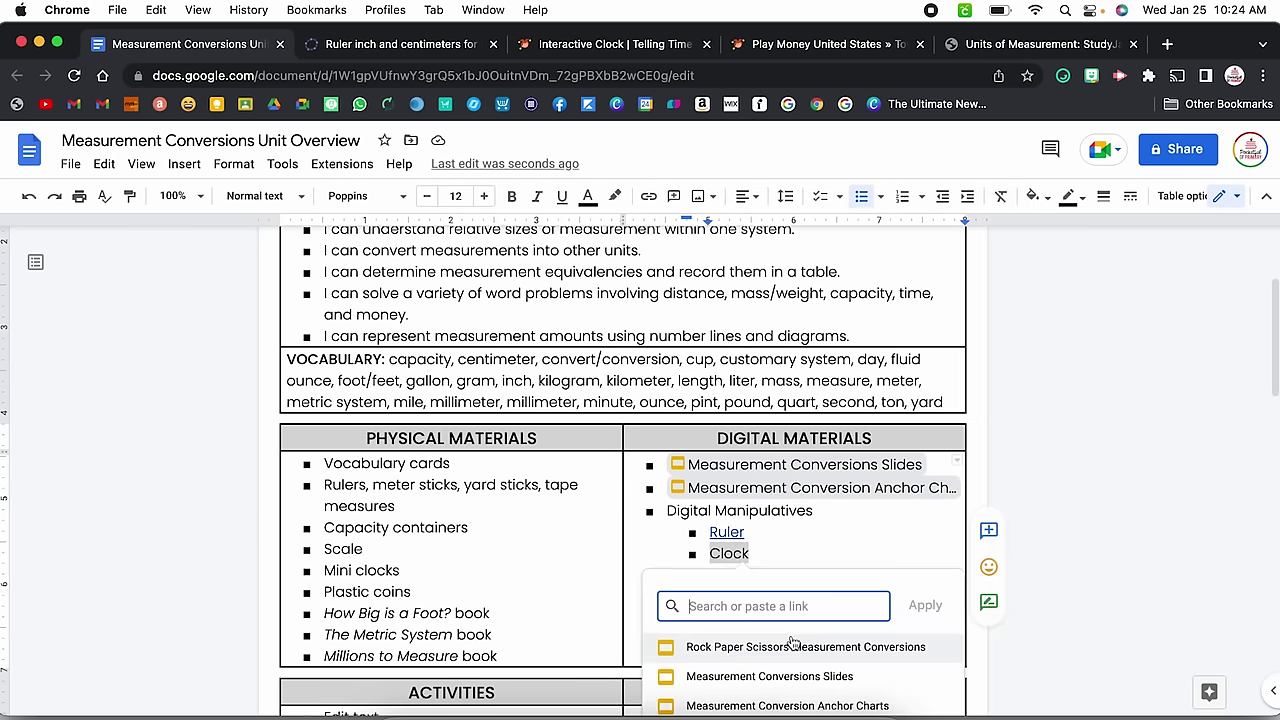
key(super+v)
click(915, 609)
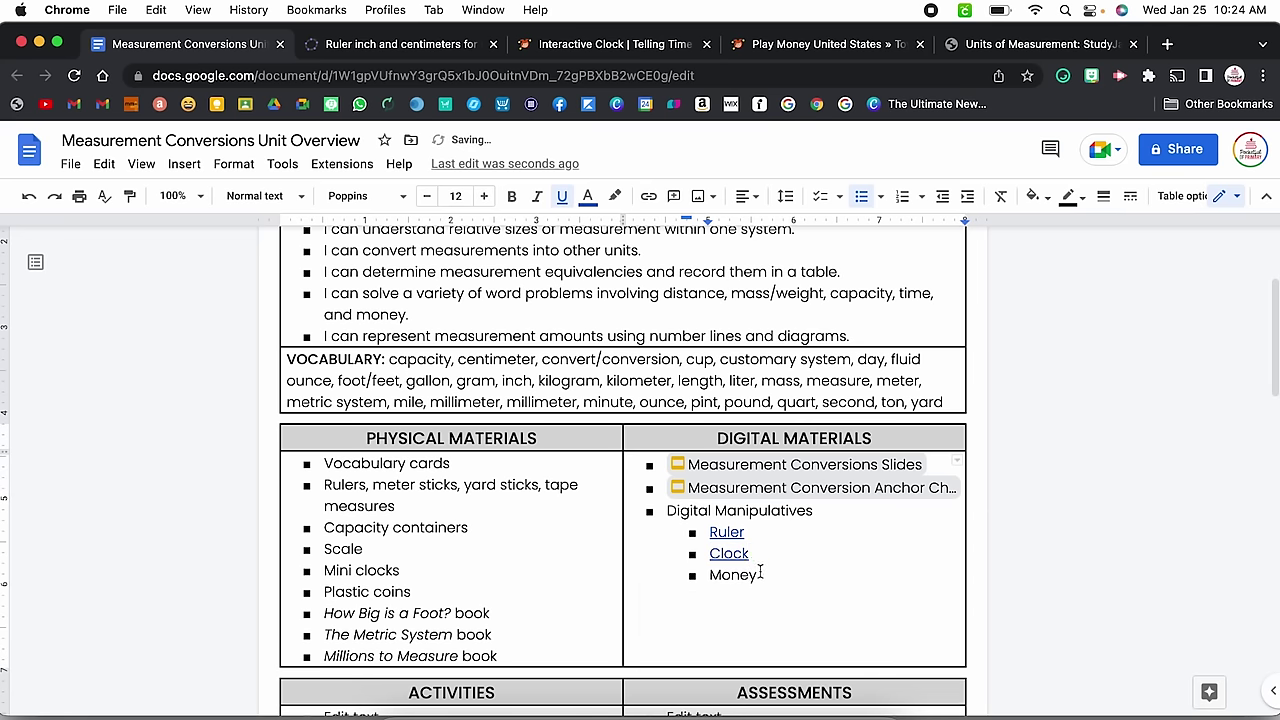
Link Money to the Toy Theater play-money page
drag(760, 572, 655, 572)
click(829, 50)
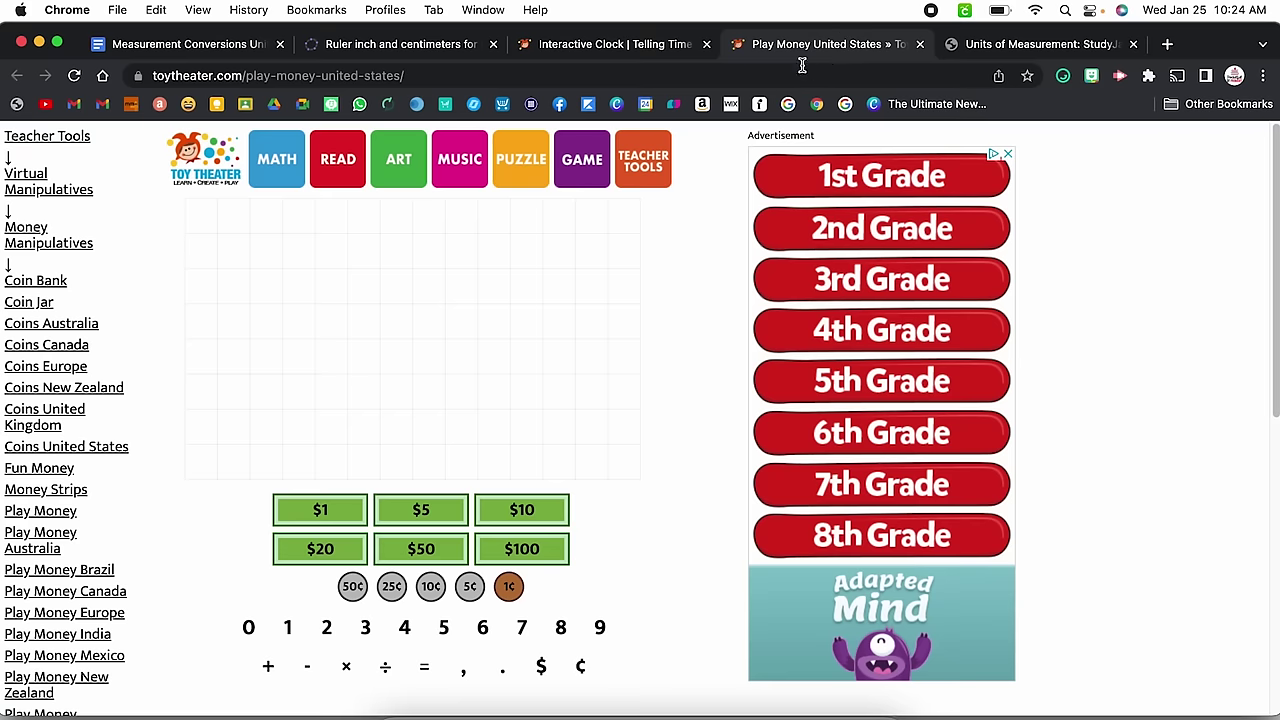
click(800, 75)
key(super+c)
click(232, 55)
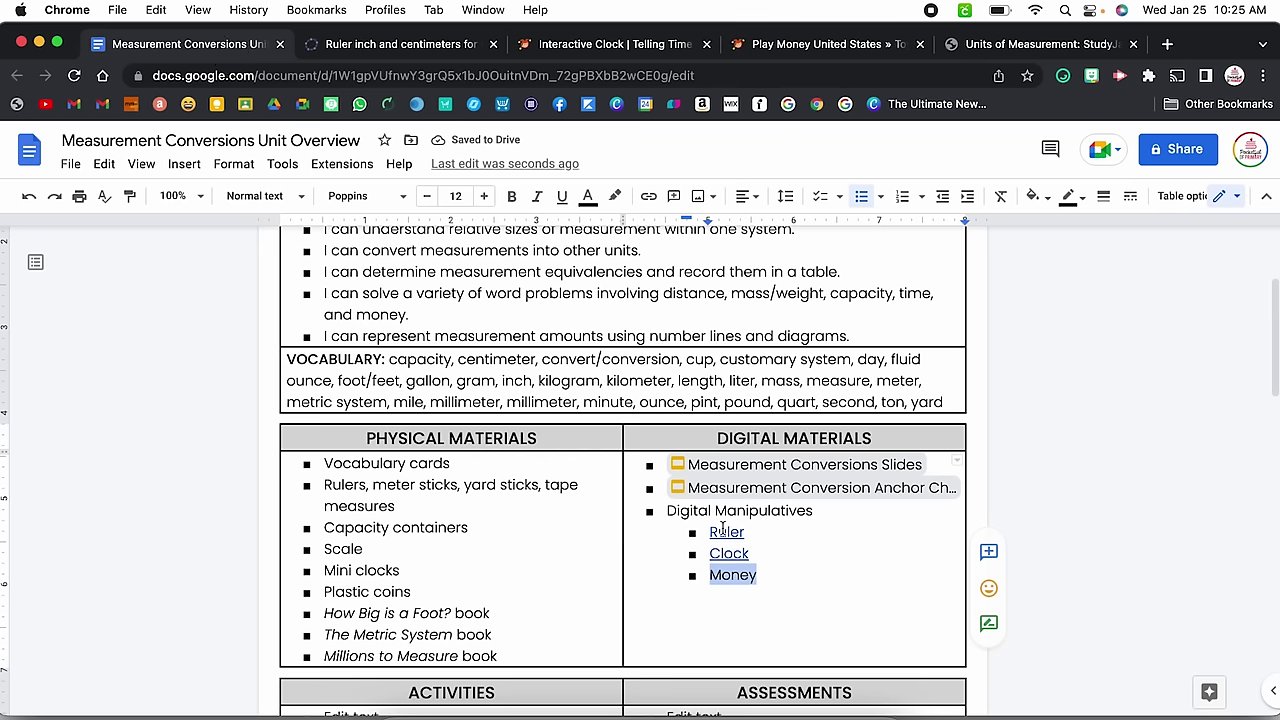
right_click(741, 572)
click(800, 636)
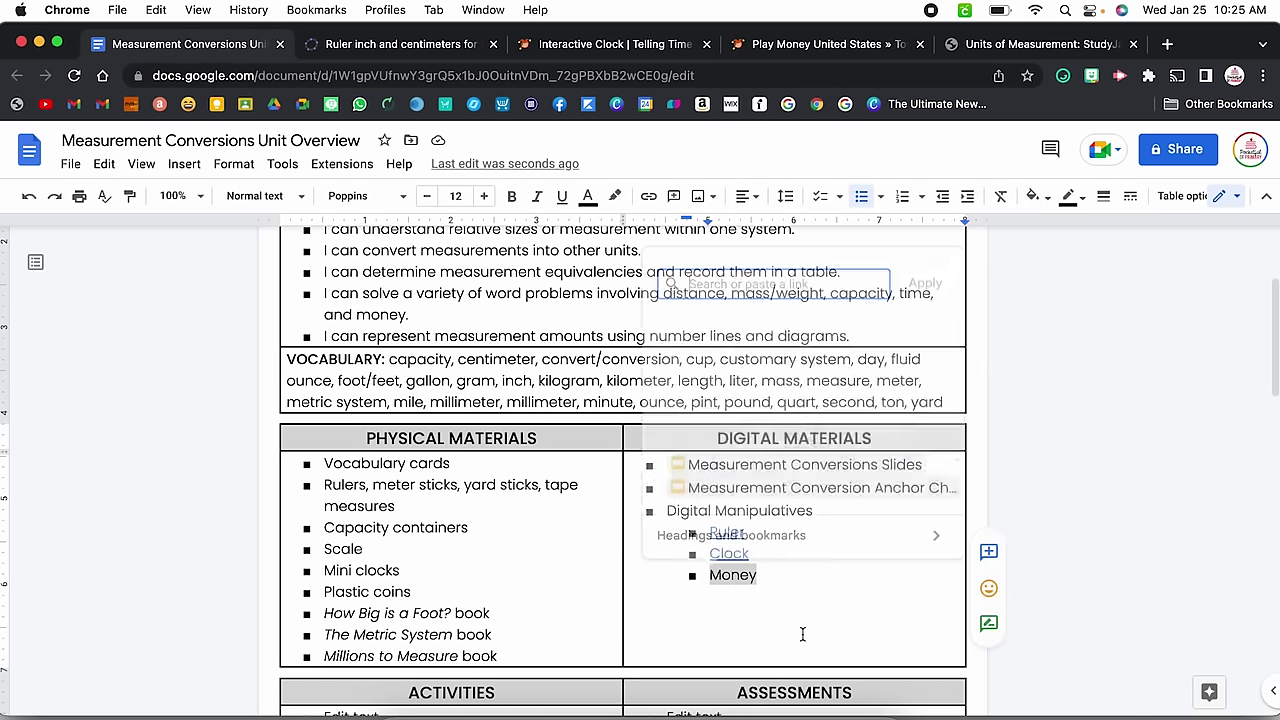
key(super+v)
click(925, 283)
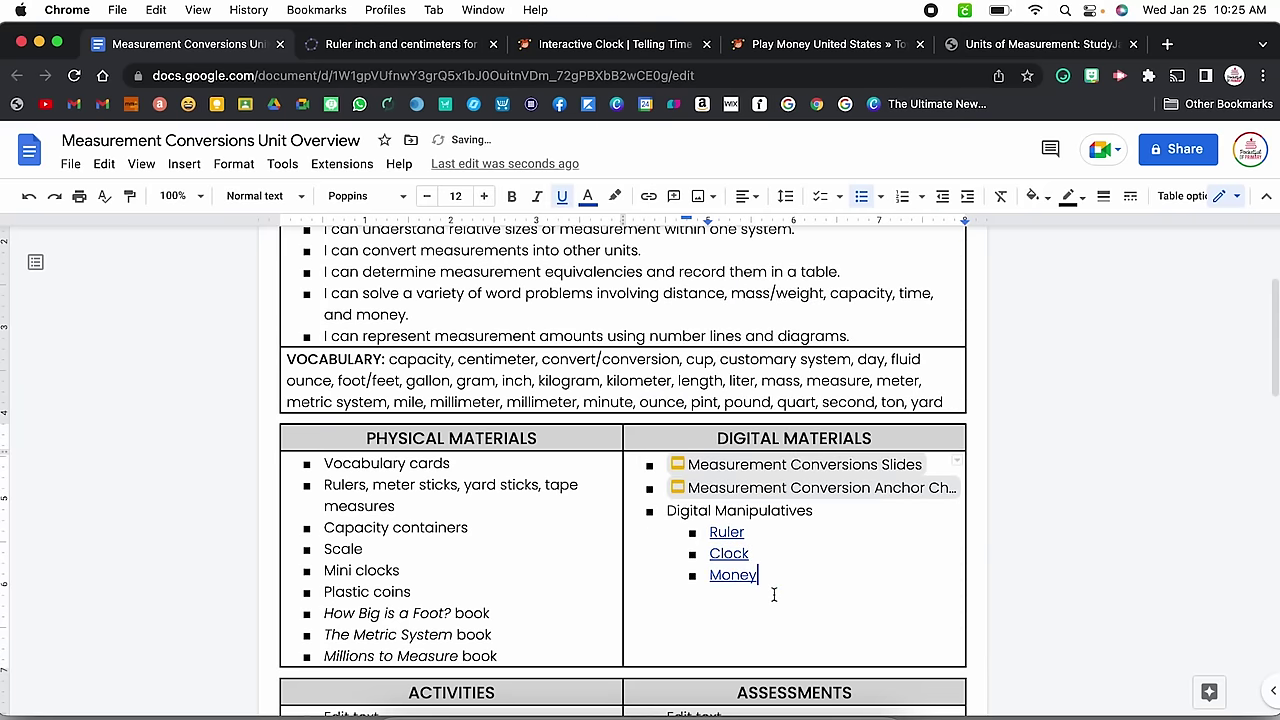
Start a new top-level bullet for Study Jams below the manipulatives
key(Return)
key(shift+Tab)
text(S)
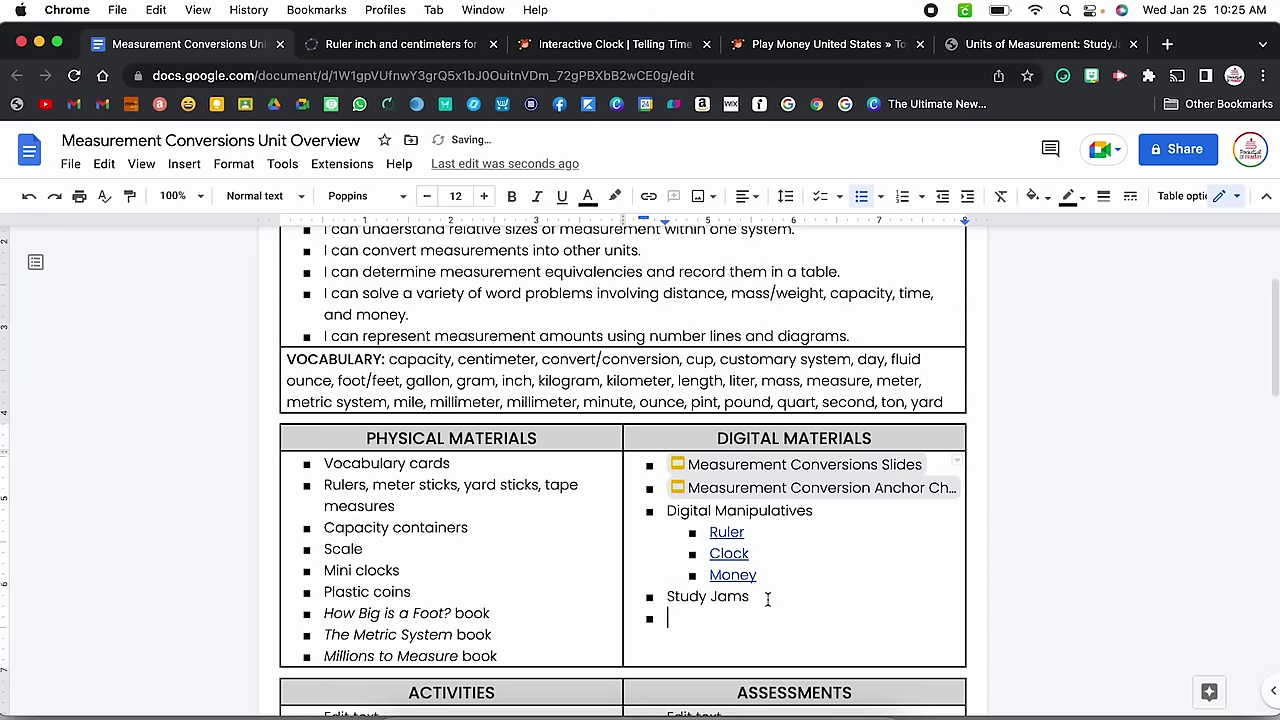
Link the 'Study Jams' bullet to Scholastic's Units of Measurement StudyJams page
drag(768, 598, 646, 596)
right_click(690, 597)
click(1018, 44)
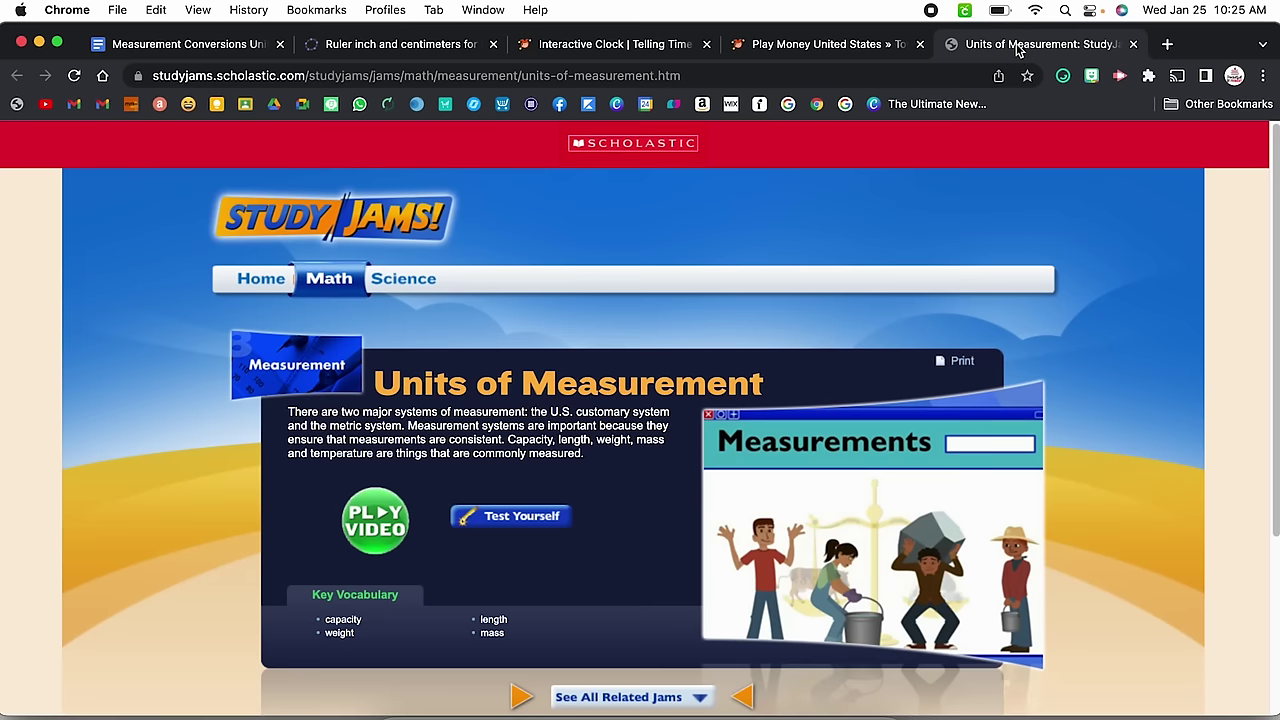
click(190, 44)
key(super+v)
click(940, 306)
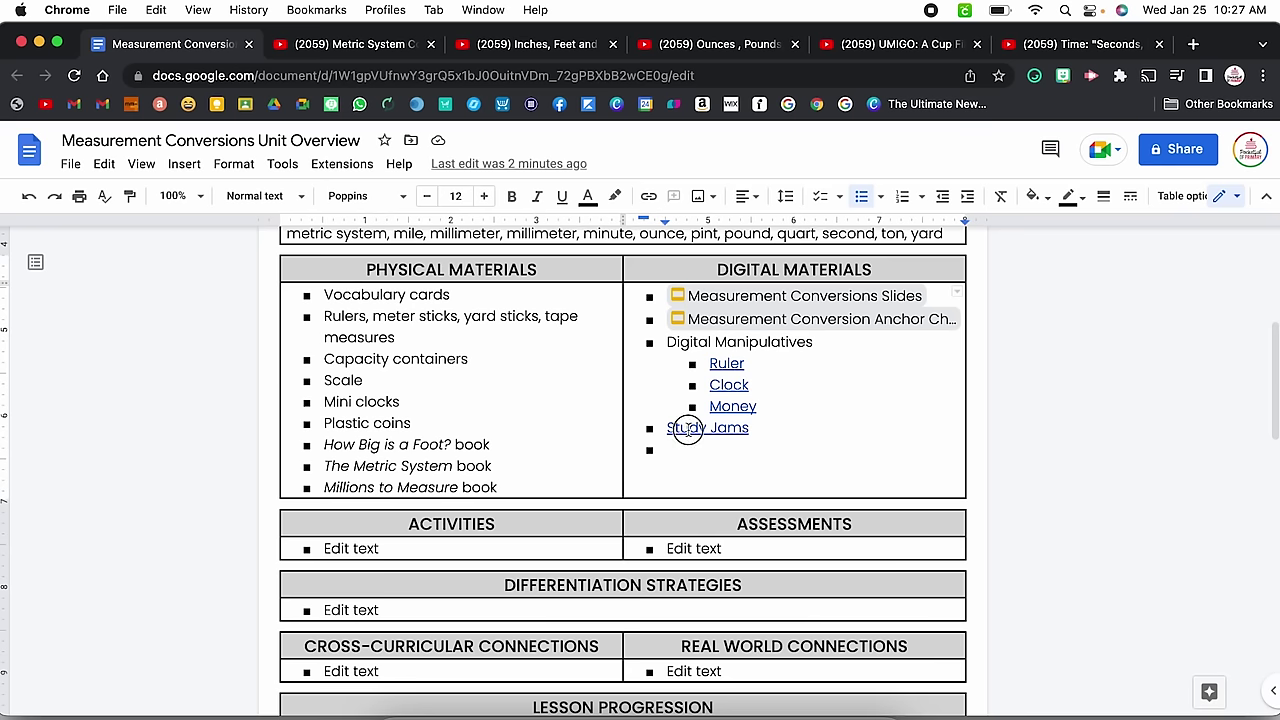
mouse_move(688, 428)
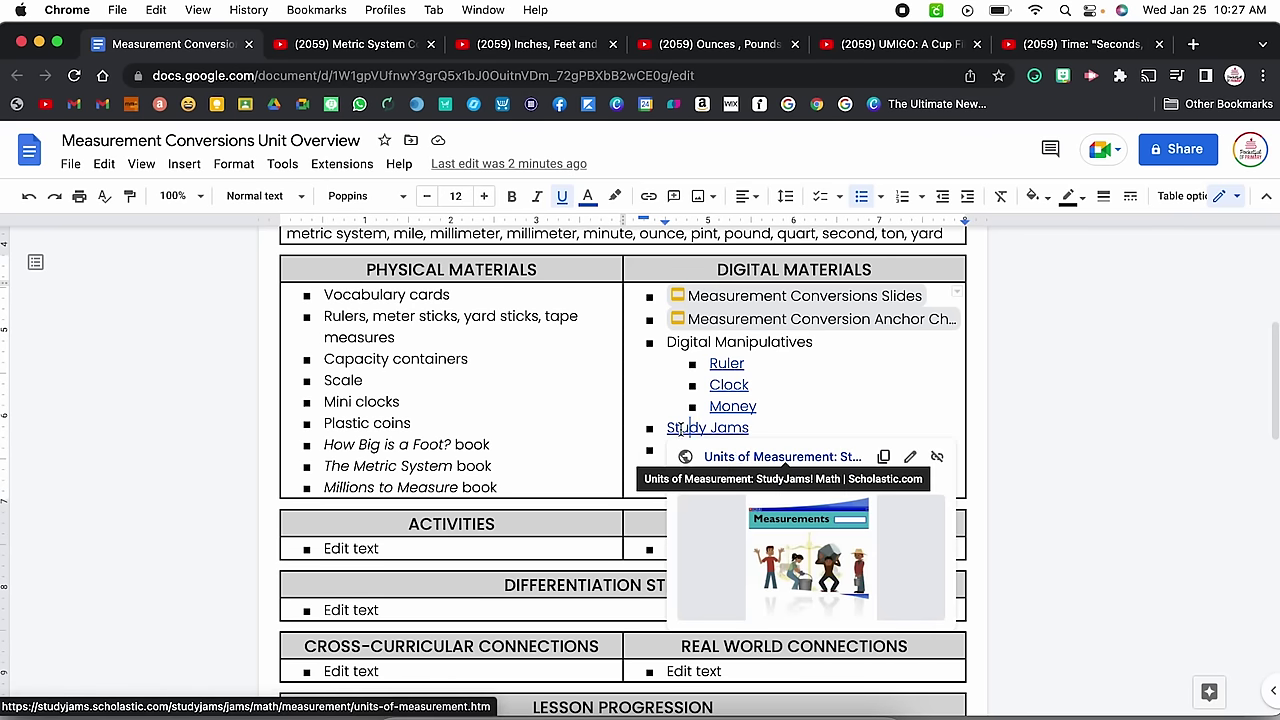
click(900, 376)
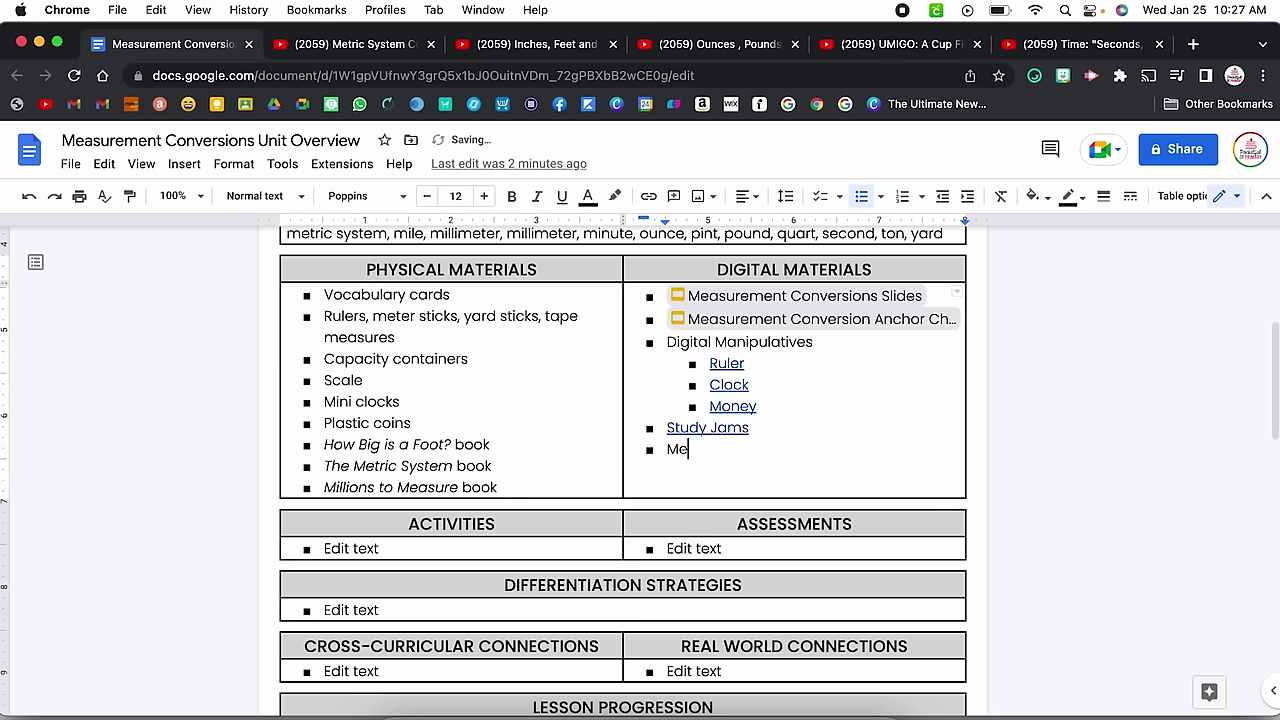
Link the Metric System Conversions Song bullet to its YouTube video
text(tric System Conversions Song)
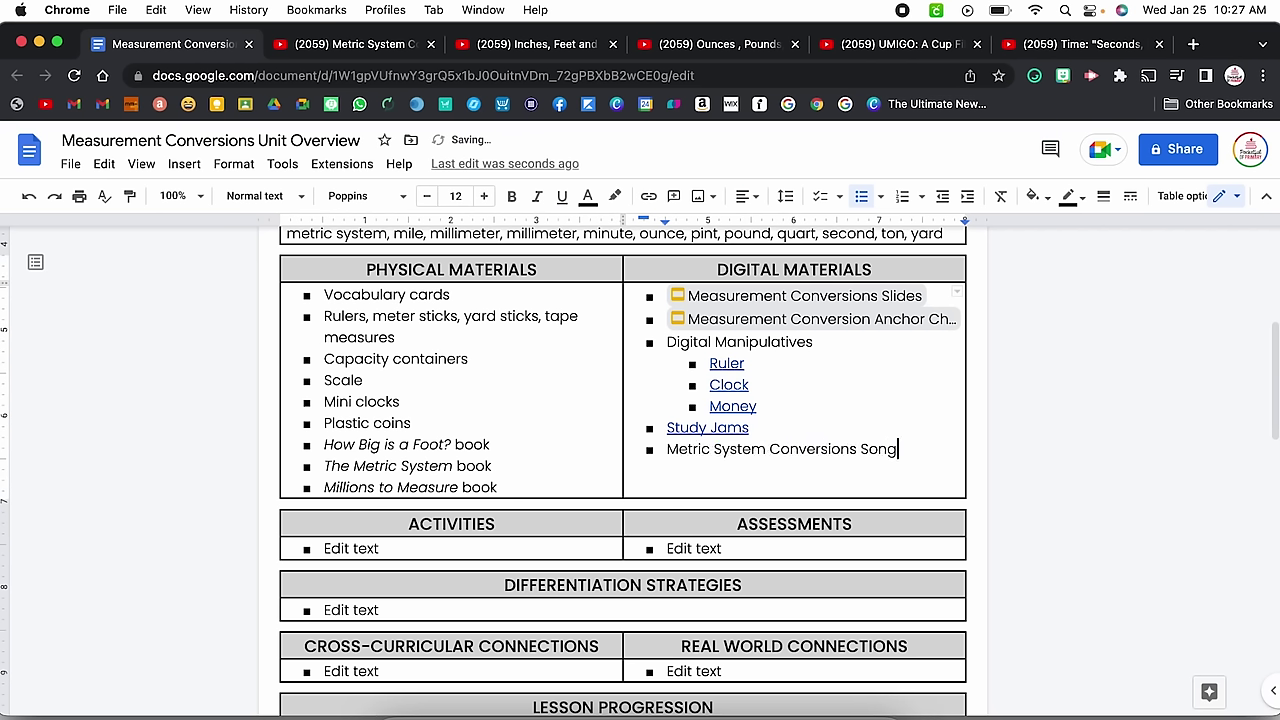
drag(905, 449, 662, 451)
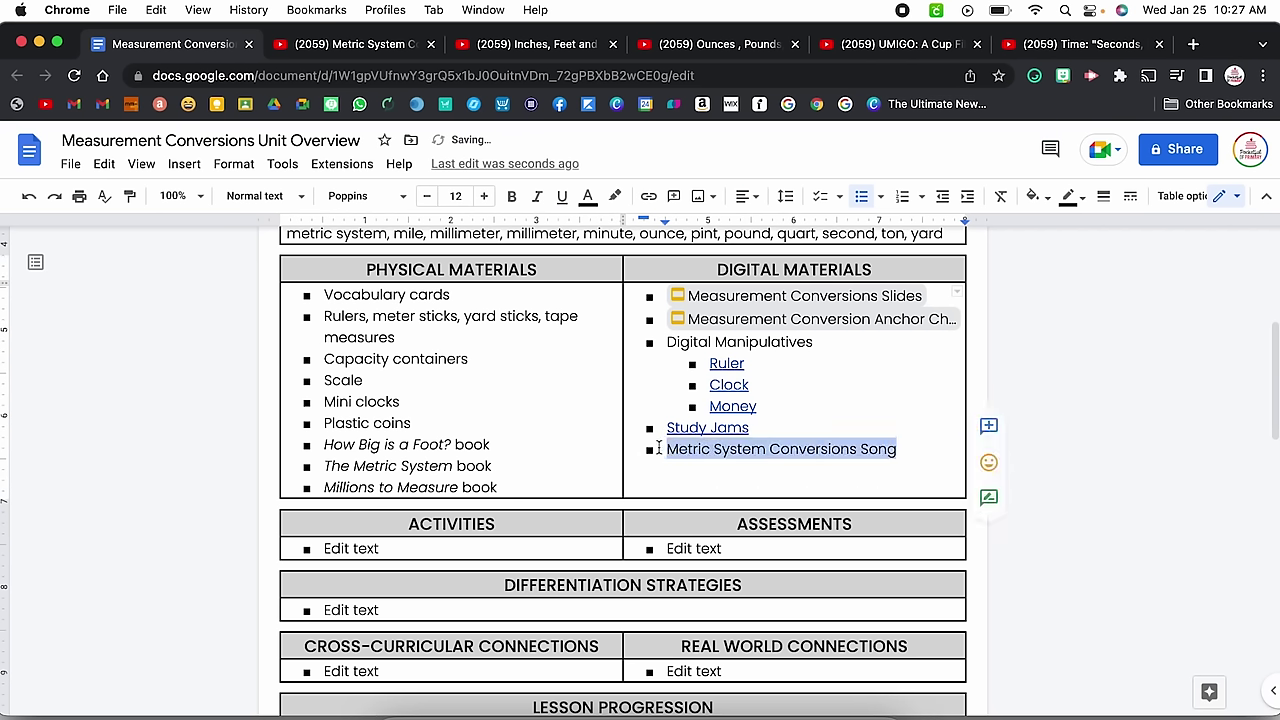
right_click(712, 452)
click(790, 634)
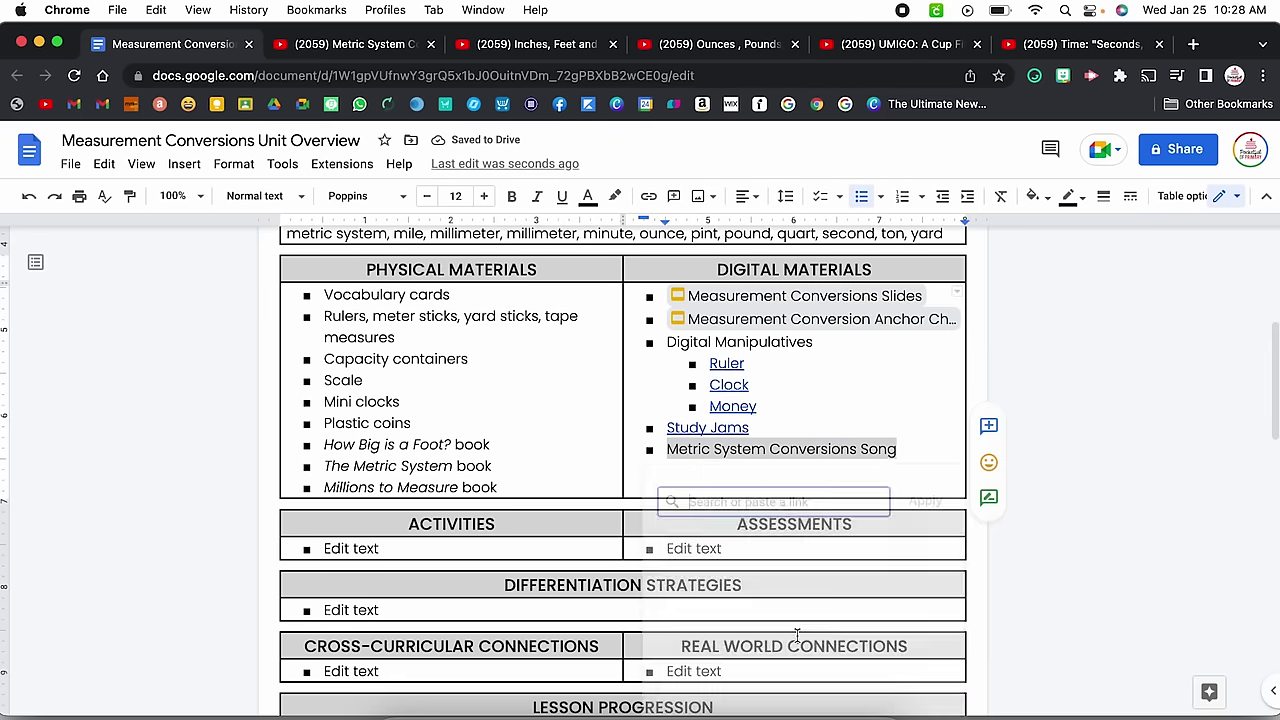
click(331, 51)
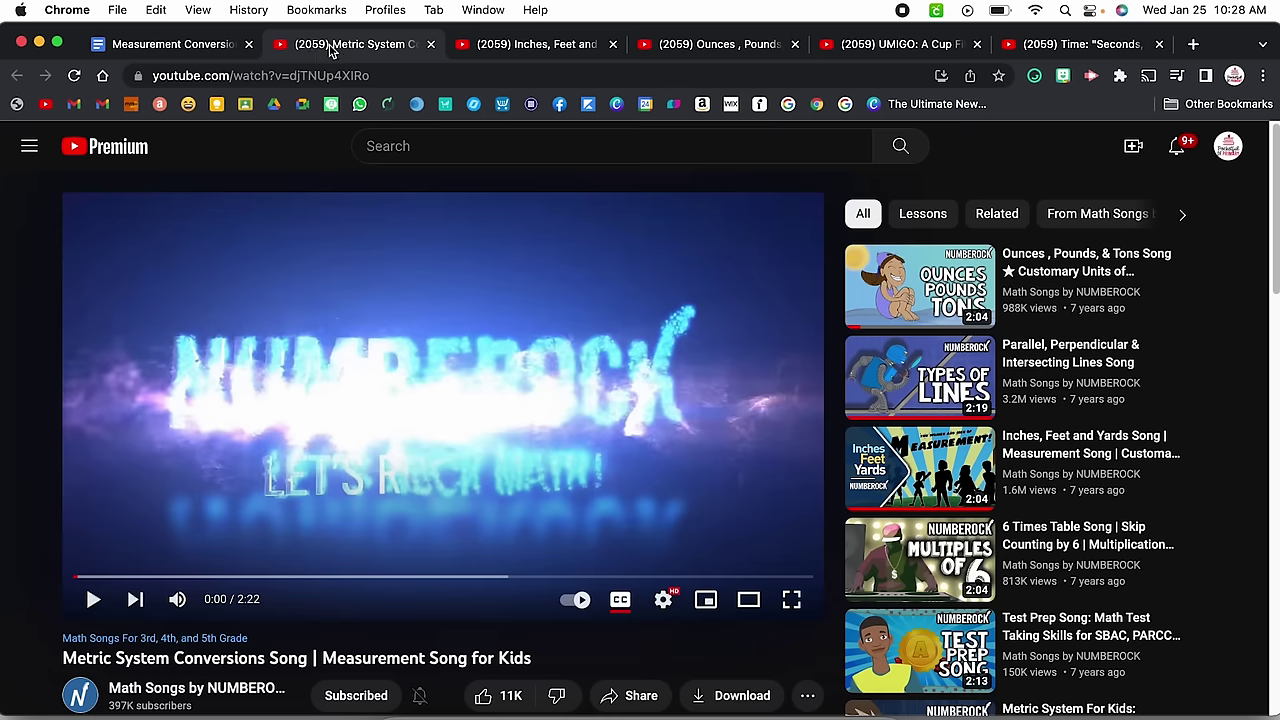
click(328, 80)
key(ctrl+c)
click(210, 44)
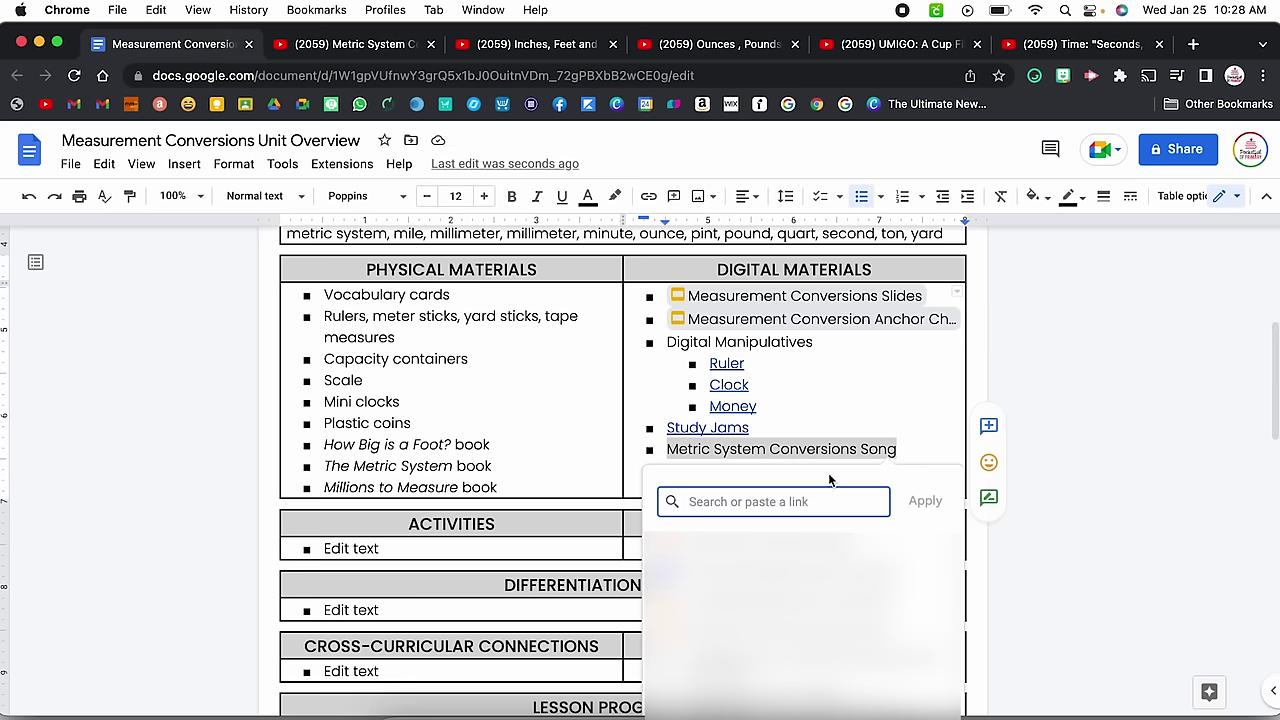
key(ctrl+v)
click(912, 496)
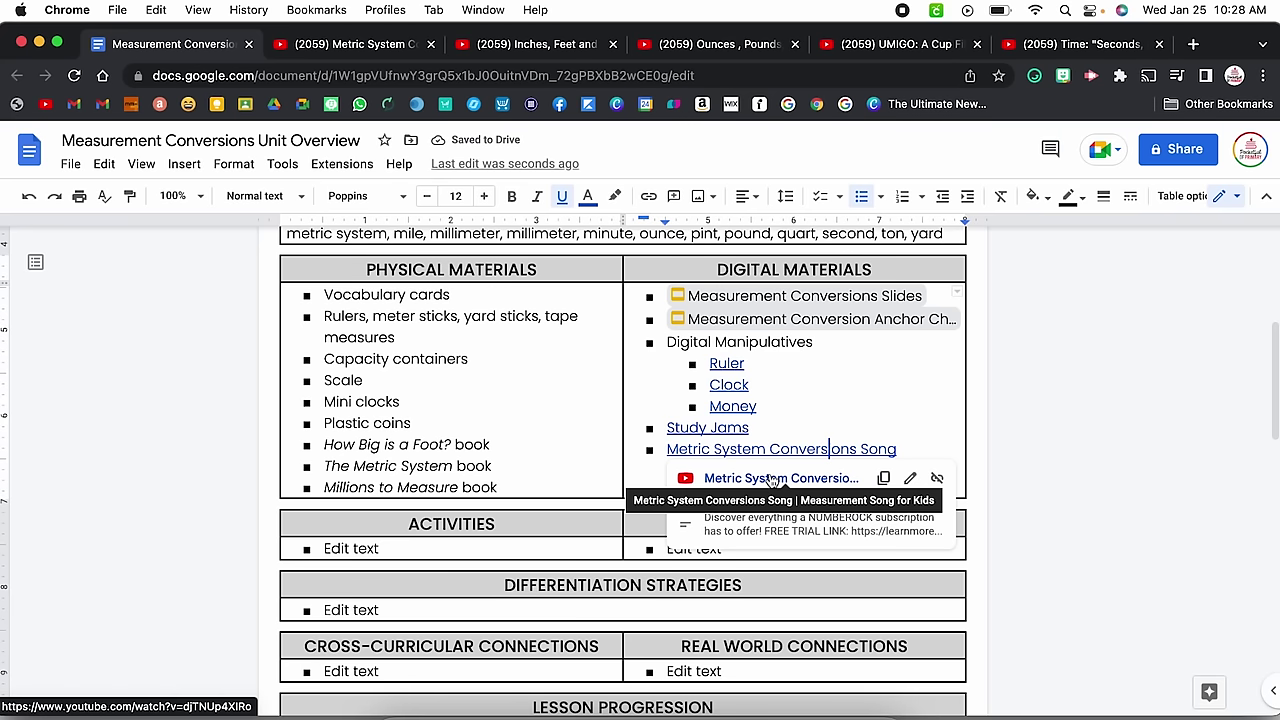
click(803, 386)
Add bullets for Inches, Feet, and Yards Song; Ounces, Pounds, and Tons Song; A Cup Fills Up Capacity Song; Seconds, Minutes, and Hours by StoryBots
click(912, 459)
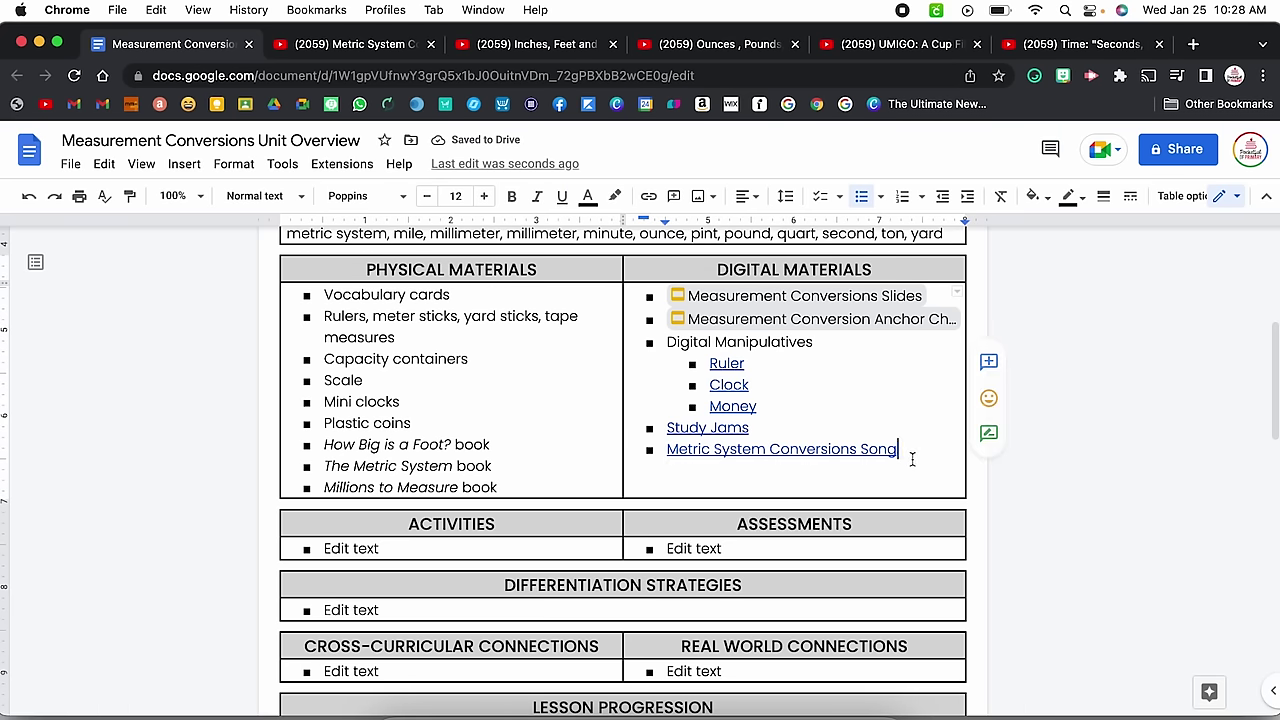
key(Return)
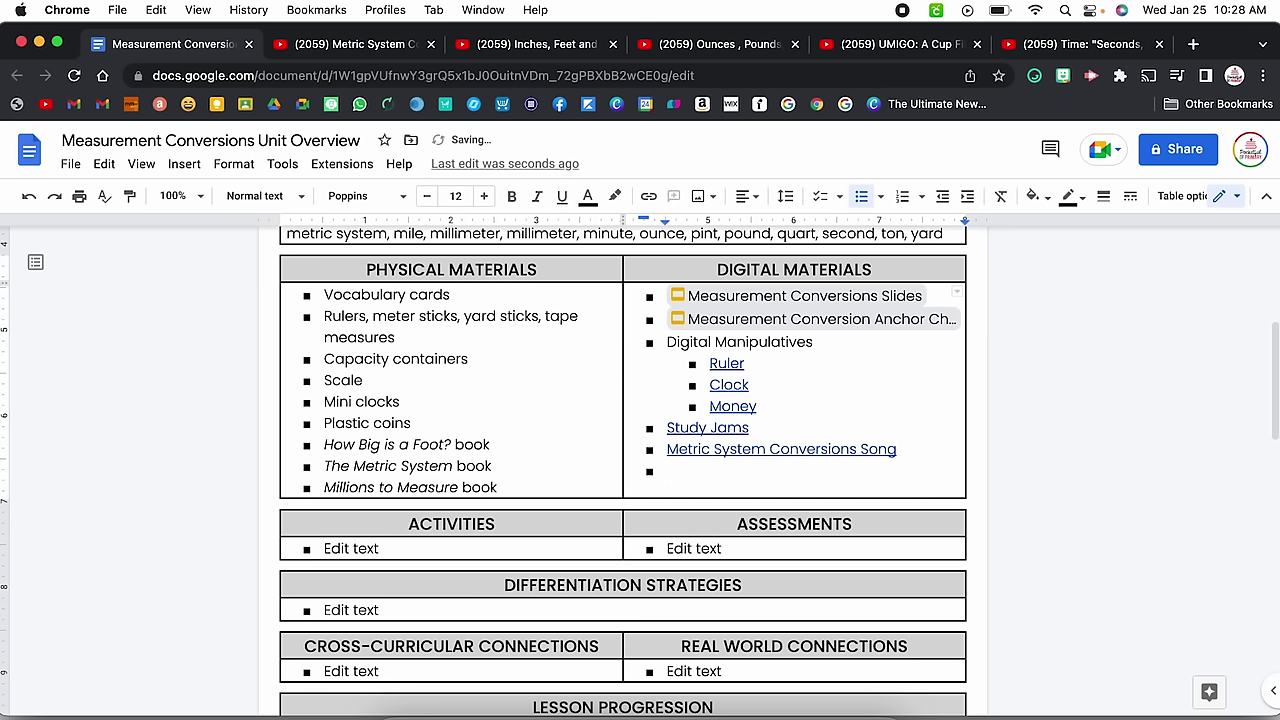
text(Inches, Feet, and Yards Song)
key(Return)
text(Ounces, Pounds, and Tons Song)
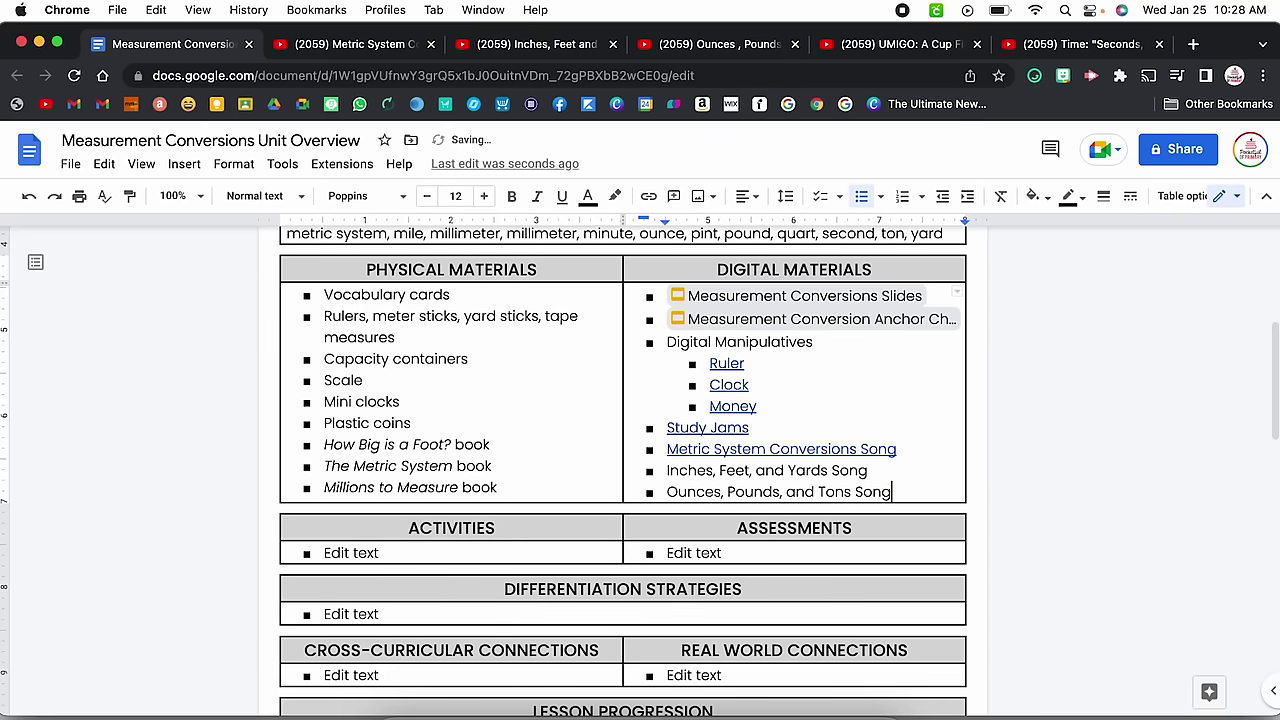
key(Return)
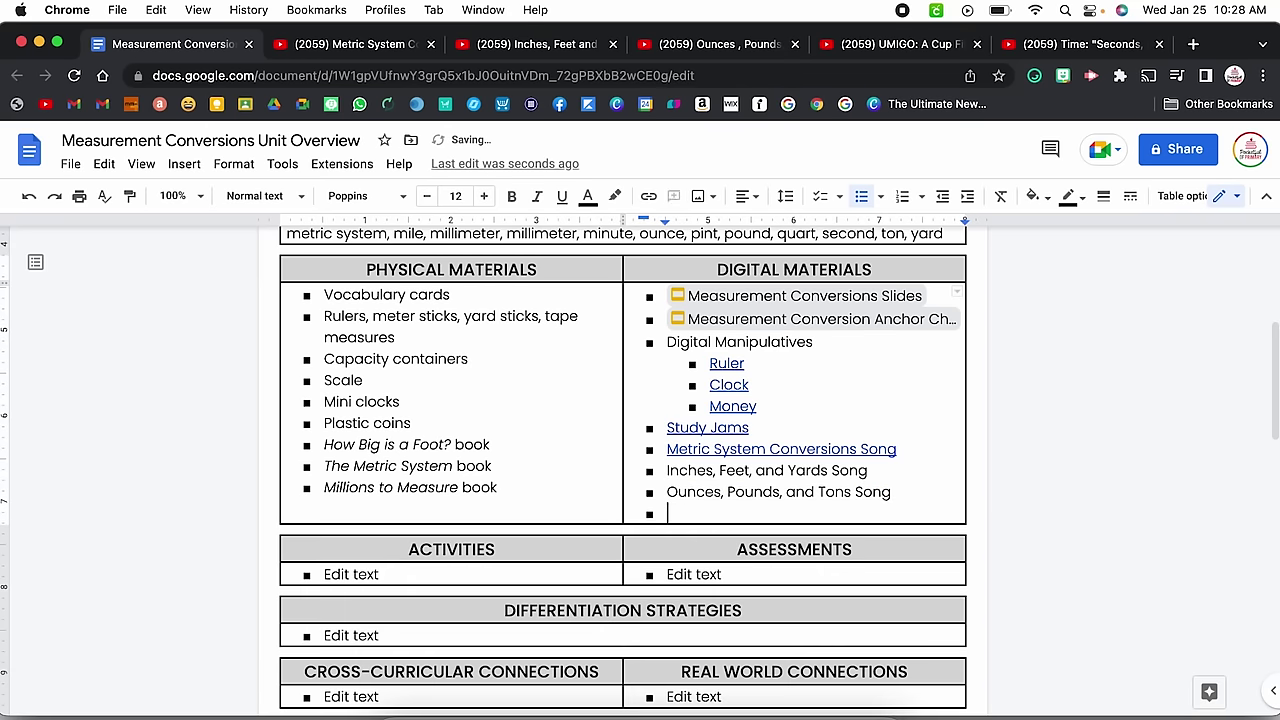
text(A Cup Fills Up Capacity Song)
key(Return)
text(Seconds, Minutes, and Hours by StoryBots)
Link the Inches, Feet, and Yards Song bullet to its YouTube video
click(350, 44)
click(431, 44)
click(170, 44)
drag(880, 469, 667, 470)
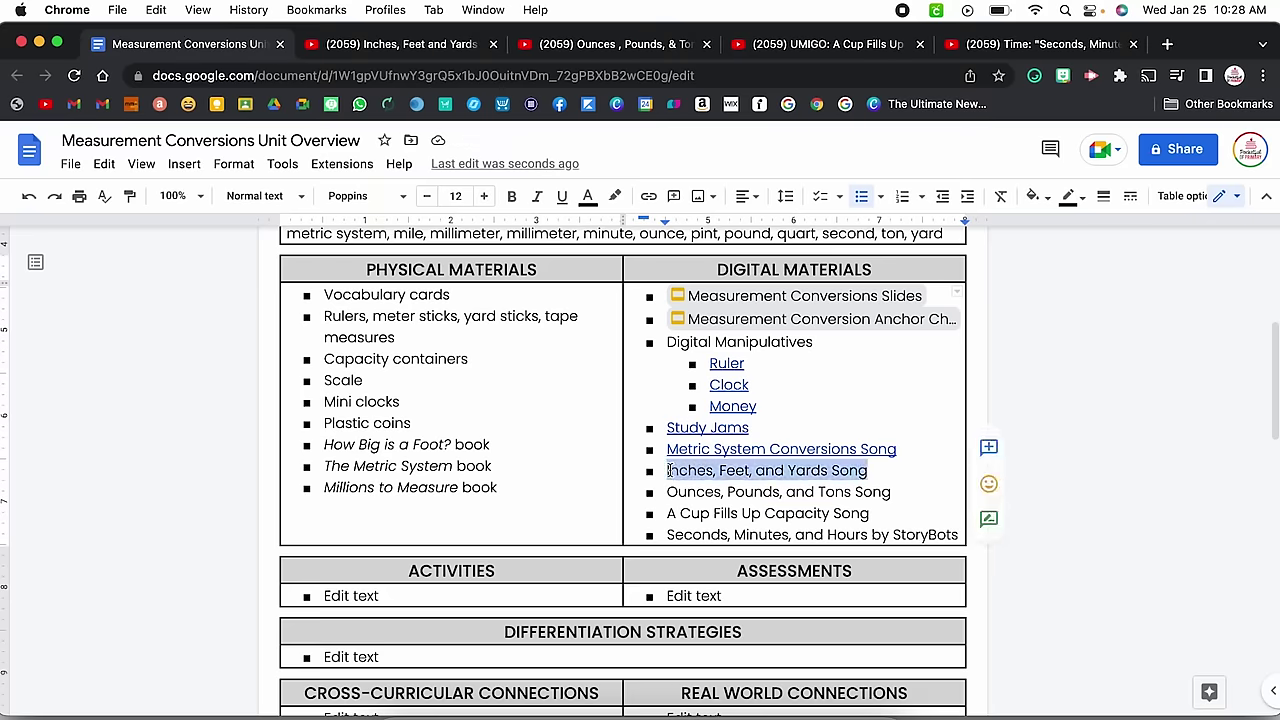
right_click(694, 470)
click(757, 634)
key(super+v)
click(920, 523)
Link the Ounces, Pounds, and Tons Song bullet to its YouTube video
drag(890, 491, 667, 491)
right_click(700, 491)
click(723, 643)
click(610, 44)
click(571, 75)
key(super+c)
click(170, 44)
key(super+v)
click(925, 544)
Link the A Cup Fills Up Capacity Song bullet to its YouTube video
drag(875, 513, 667, 513)
right_click(688, 513)
click(737, 631)
click(493, 44)
click(493, 44)
click(400, 44)
click(397, 75)
key(super+c)
click(170, 44)
key(super+v)
click(923, 567)
Link the Seconds, Minutes, and Hours by StoryBots bullet to its YouTube video
right_click(690, 535)
click(737, 631)
click(610, 44)
click(571, 75)
key(super+c)
key(super+w)
key(super+w)
key(super+v)
click(926, 600)
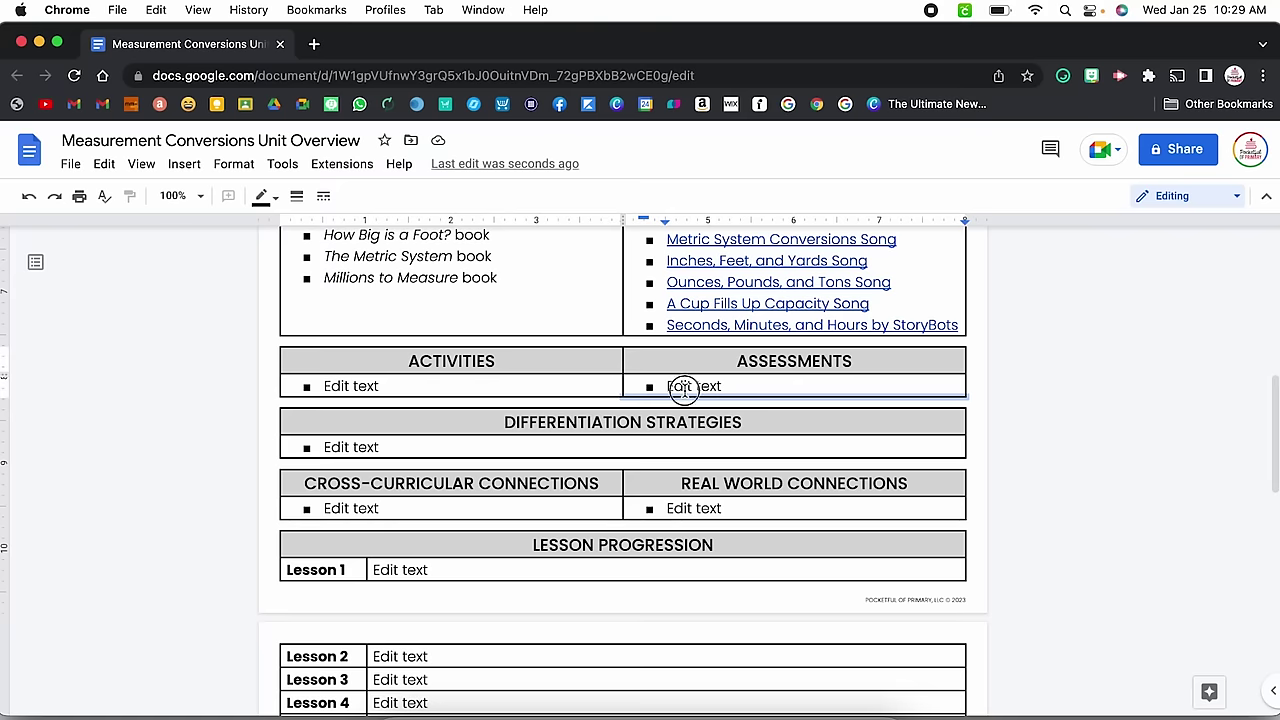
Replace the Assessments 'Edit text' placeholder with 'Measurement conversions pre-assessment'
click(685, 386)
drag(664, 386, 639, 388)
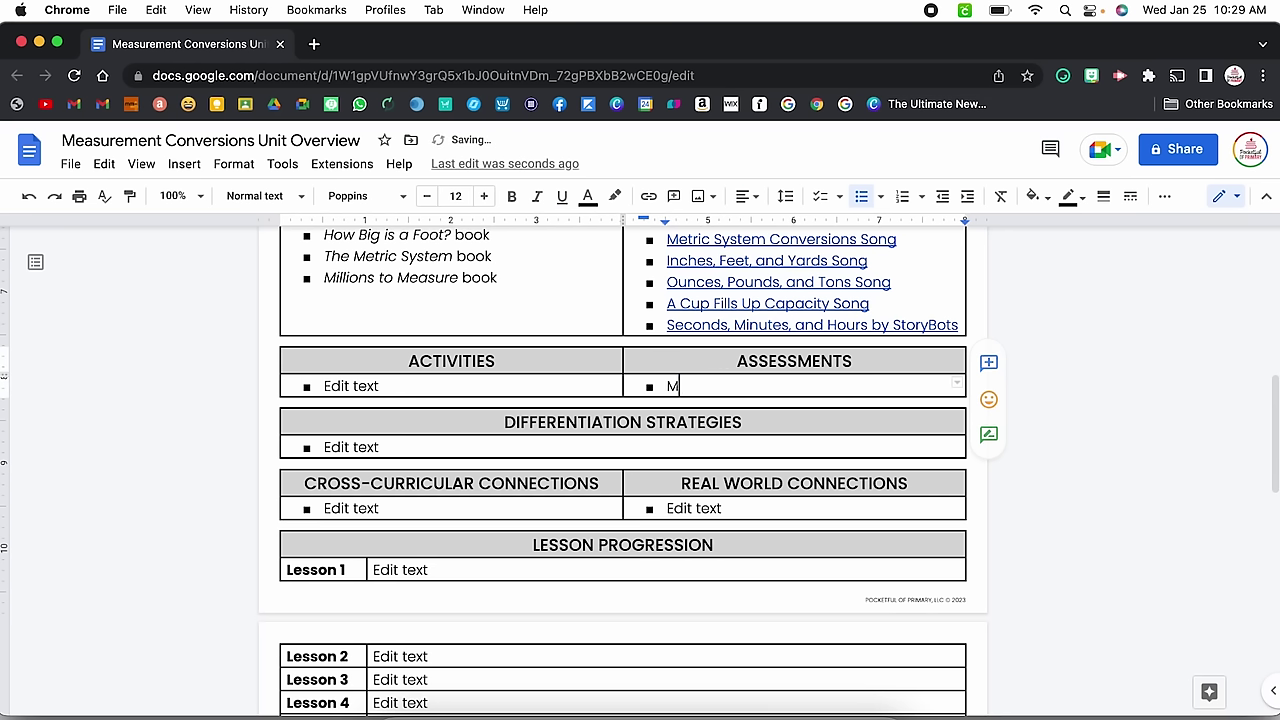
text(e-as)
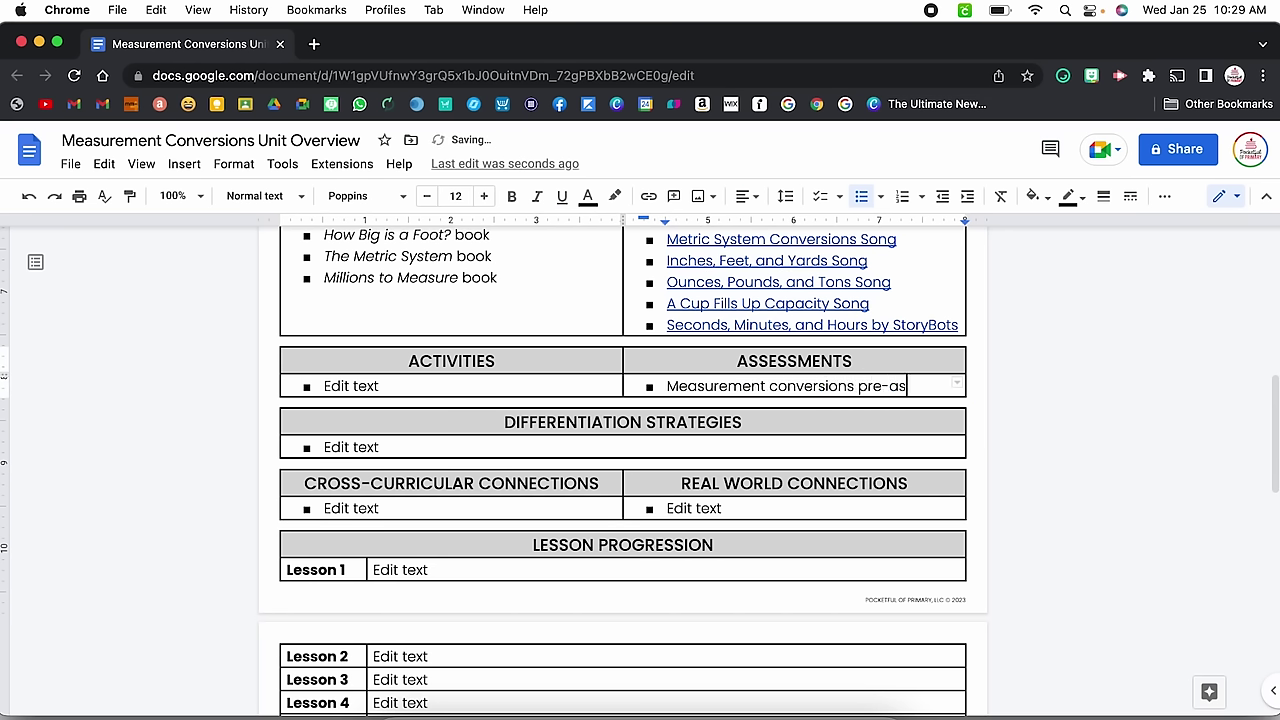
text(sessment)
Add Exit tickets, Measurement conversions quiz and Quarterly assessment bullets, then select the Activities placeholder
key(Return)
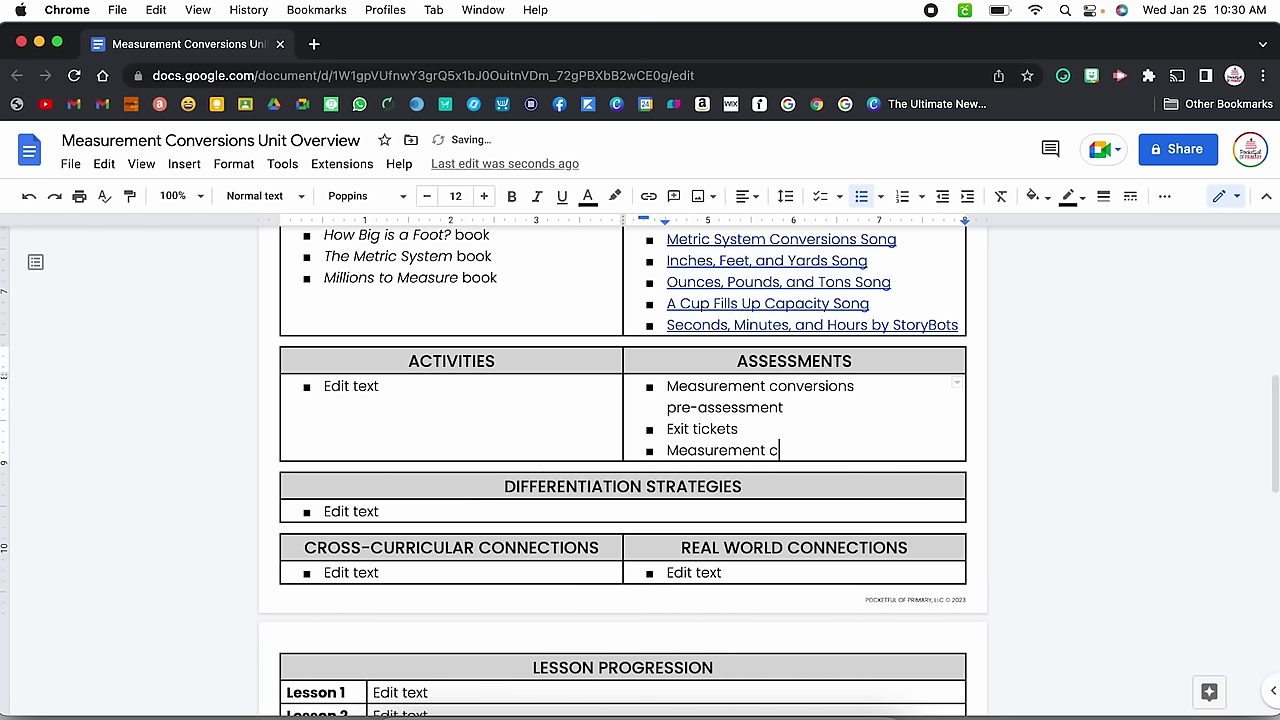
text(uiz)
key(Return)
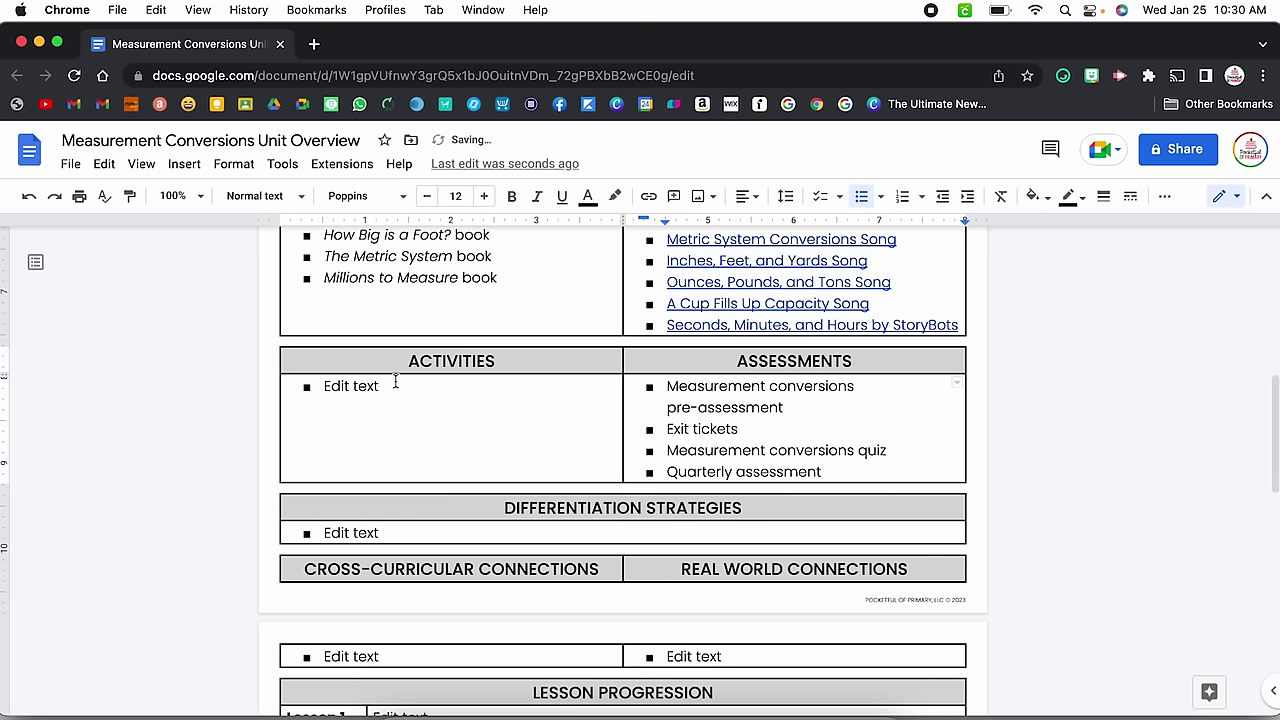
drag(396, 379, 286, 388)
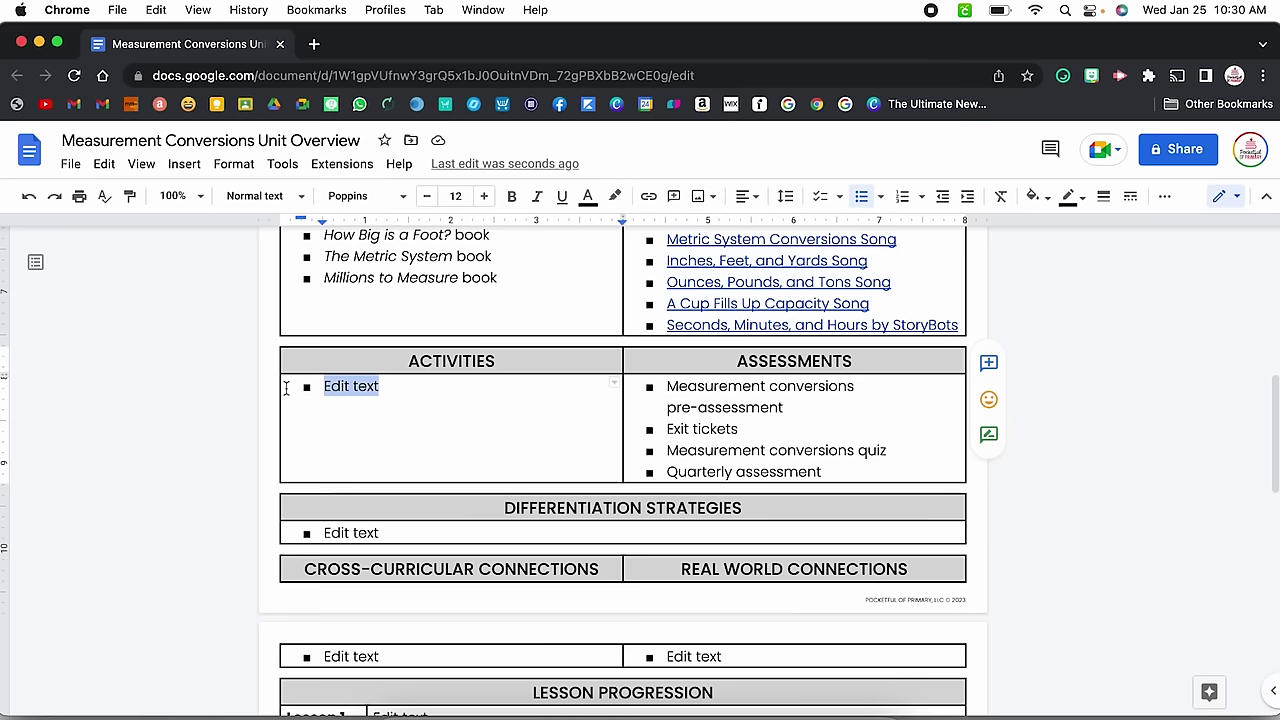
Insert the WhatsBeingMeasuredSort.pdf file chip, followed by Length scavenger hunt and Memory game bullets
text(@w)
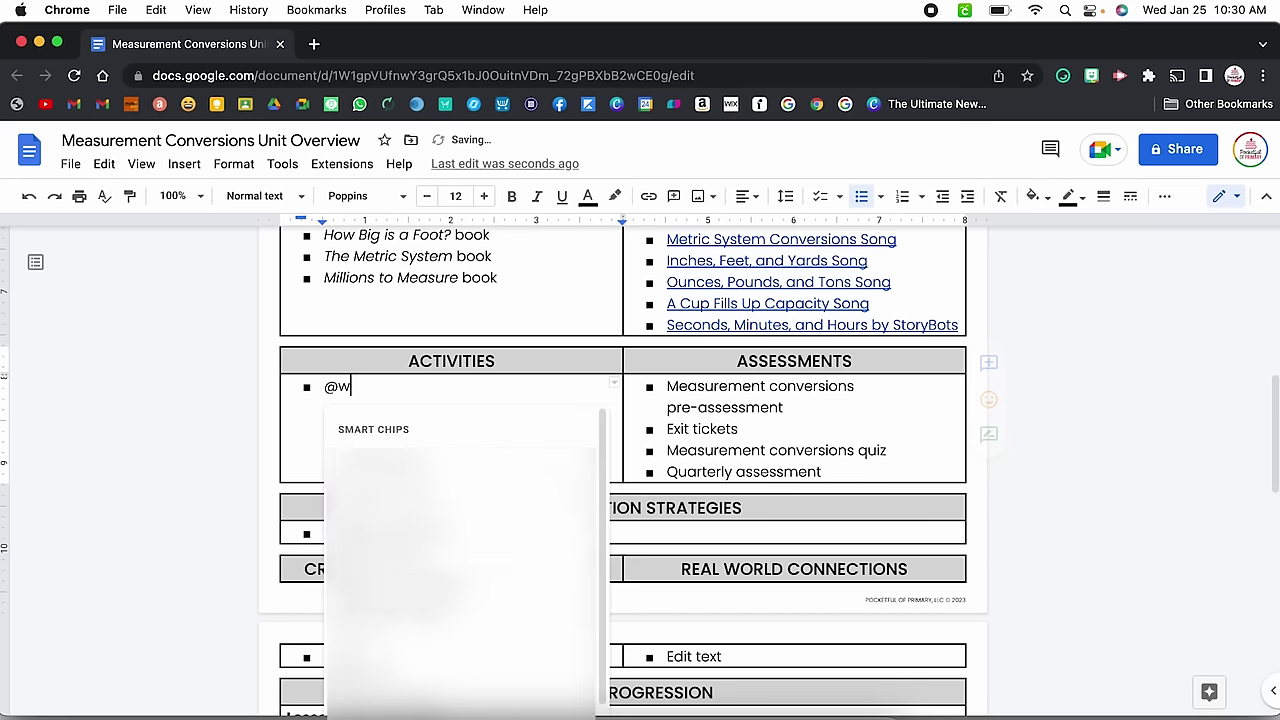
text(hatsbeing)
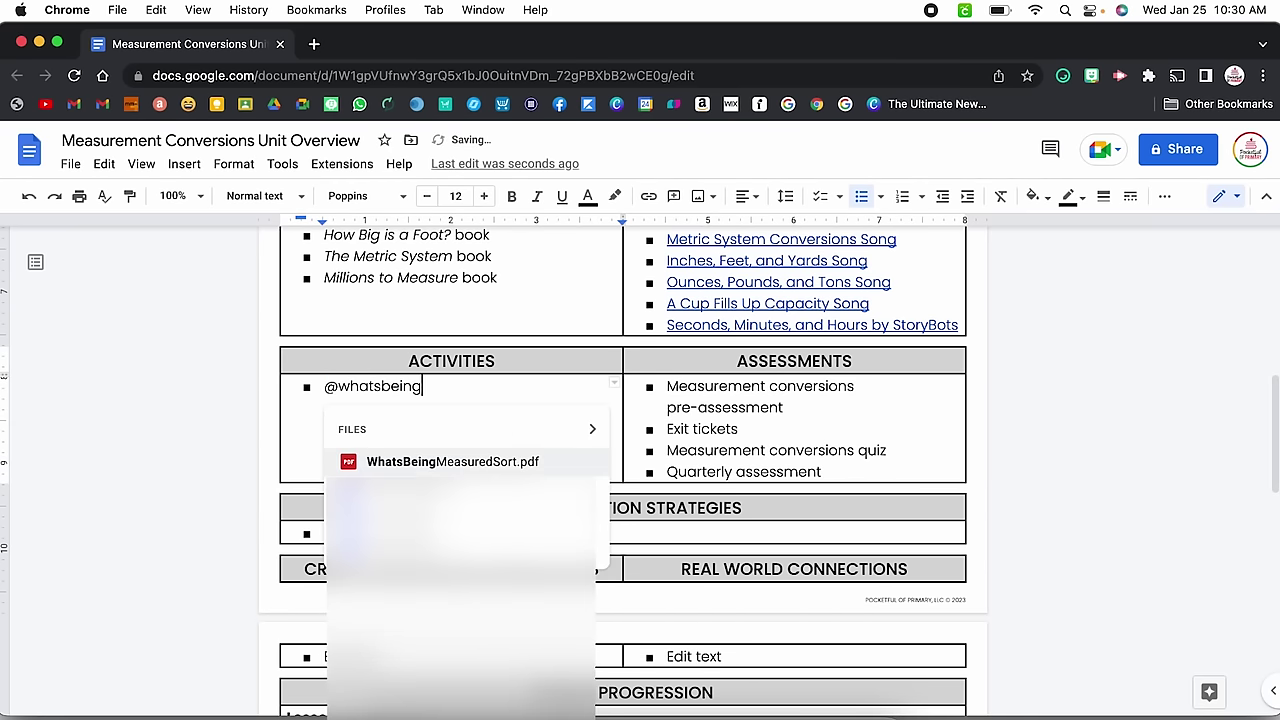
click(477, 463)
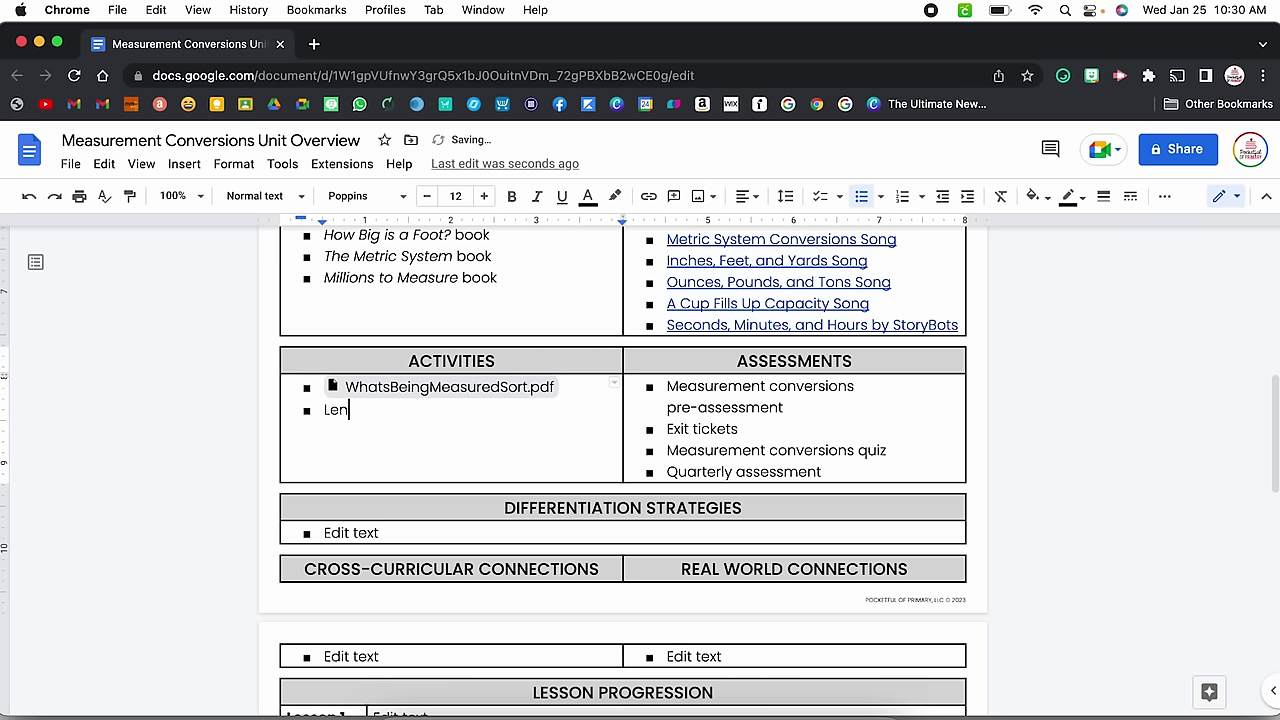
text(venger hunt)
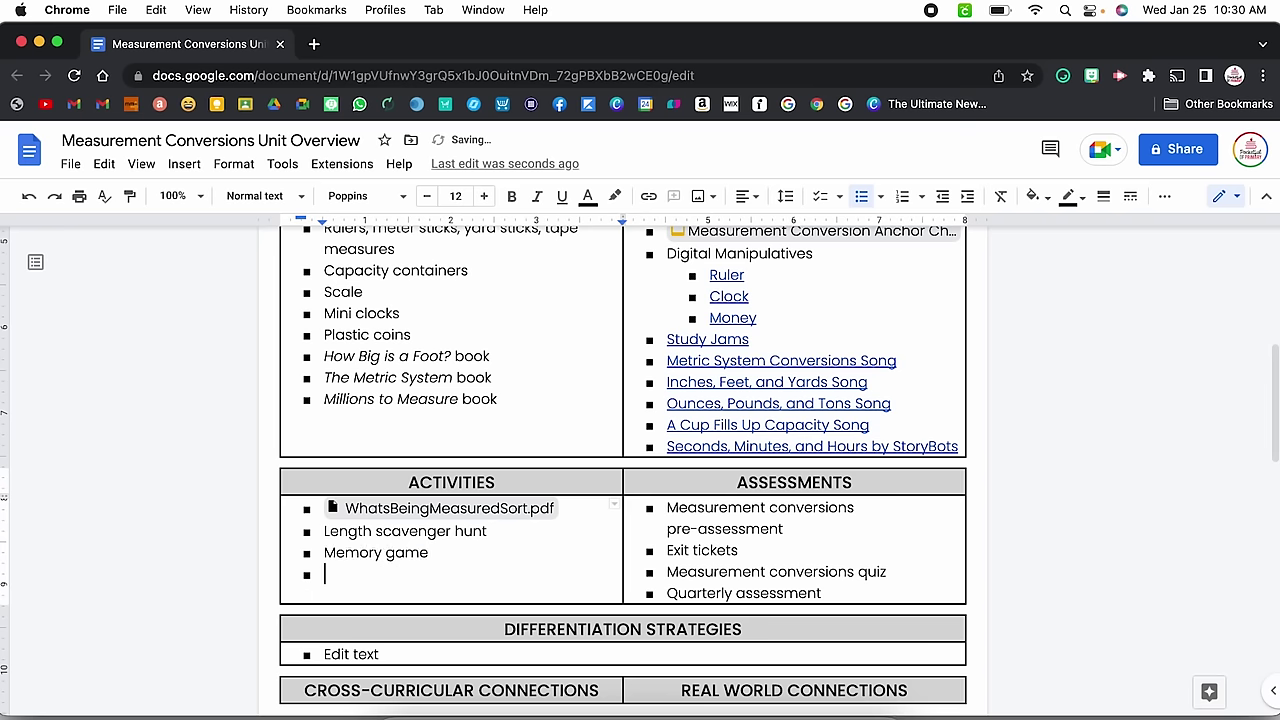
Insert the KingdomOfGallon.pdf file chip and add a 'Gallon man' bullet
text(@king)
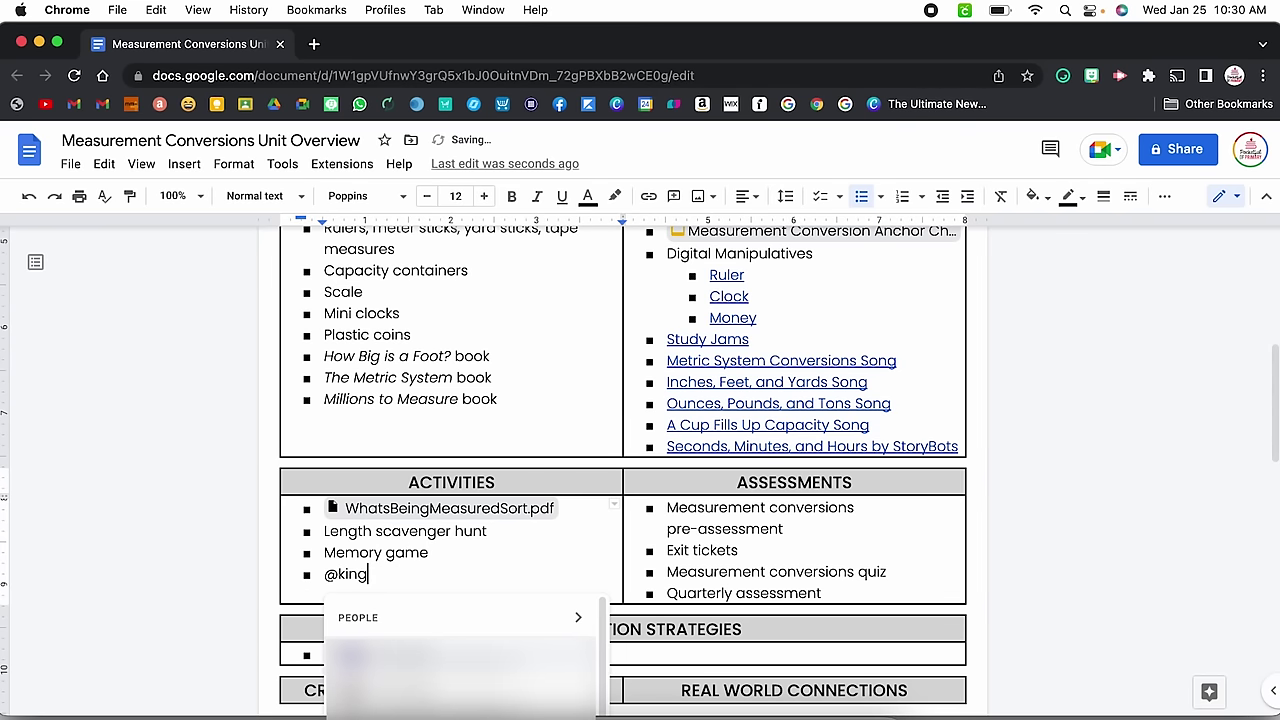
text(dom)
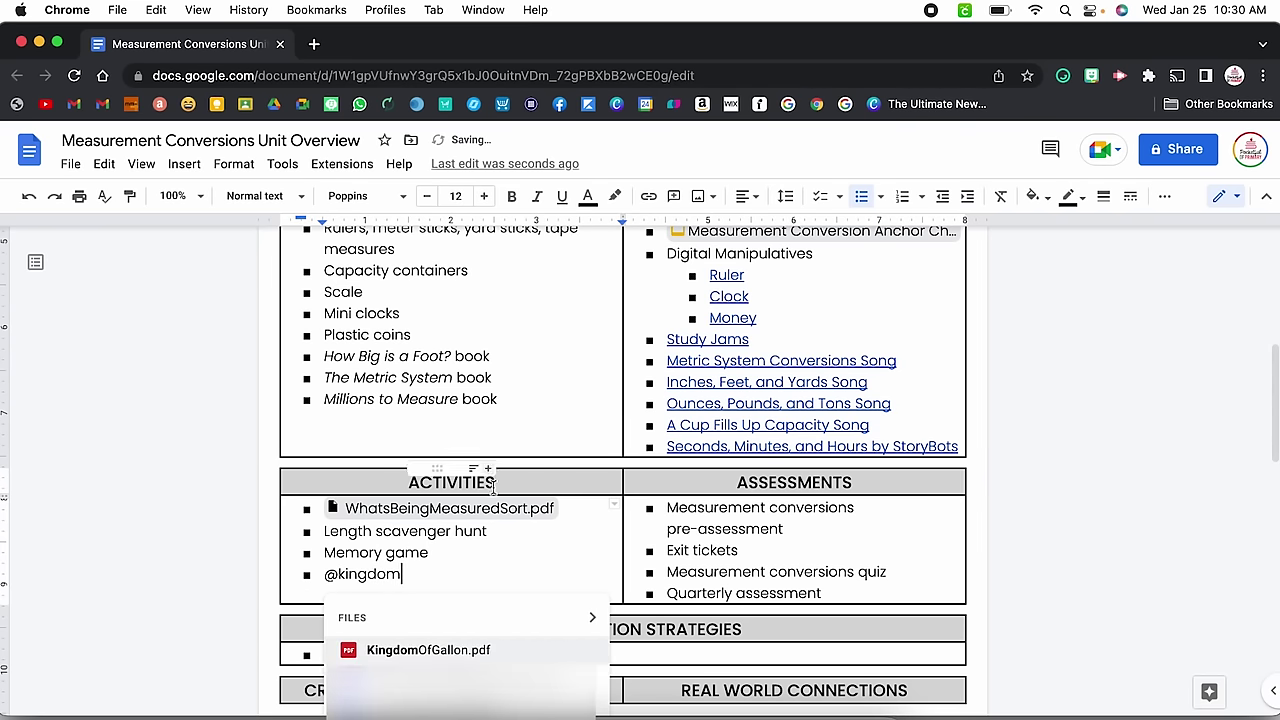
click(446, 654)
key(Return)
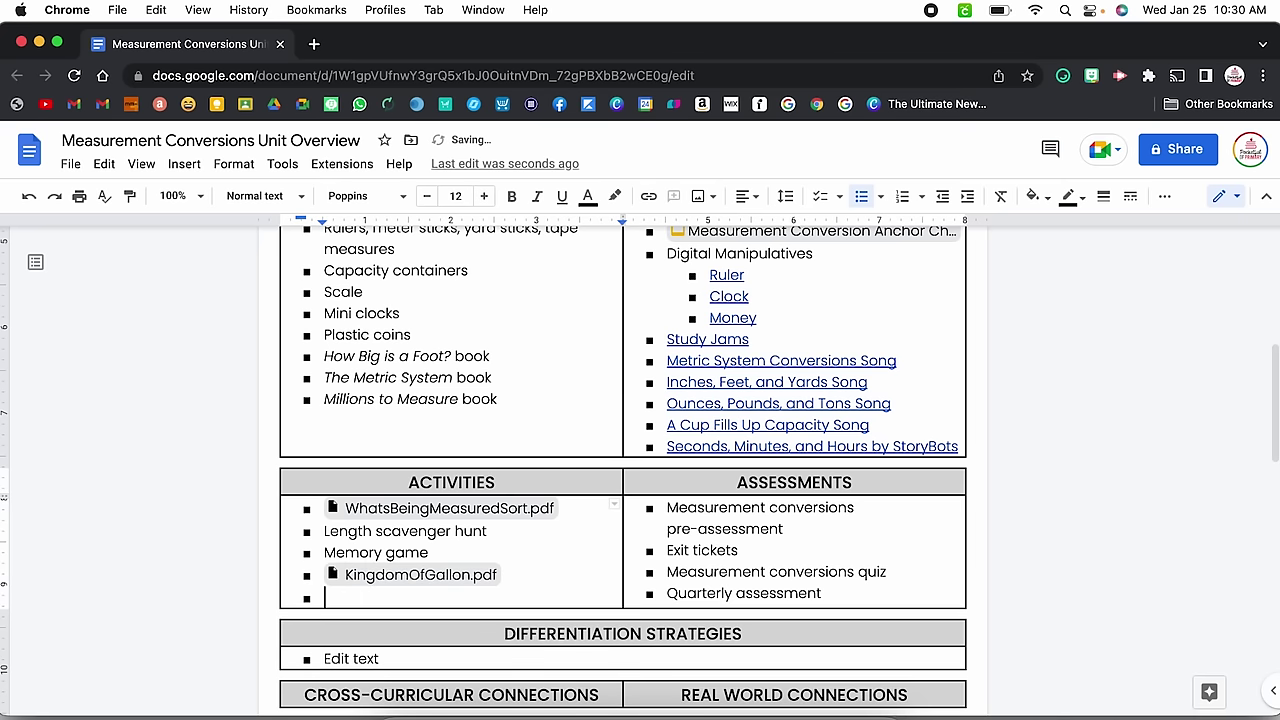
text(Gallon man)
key(Return)
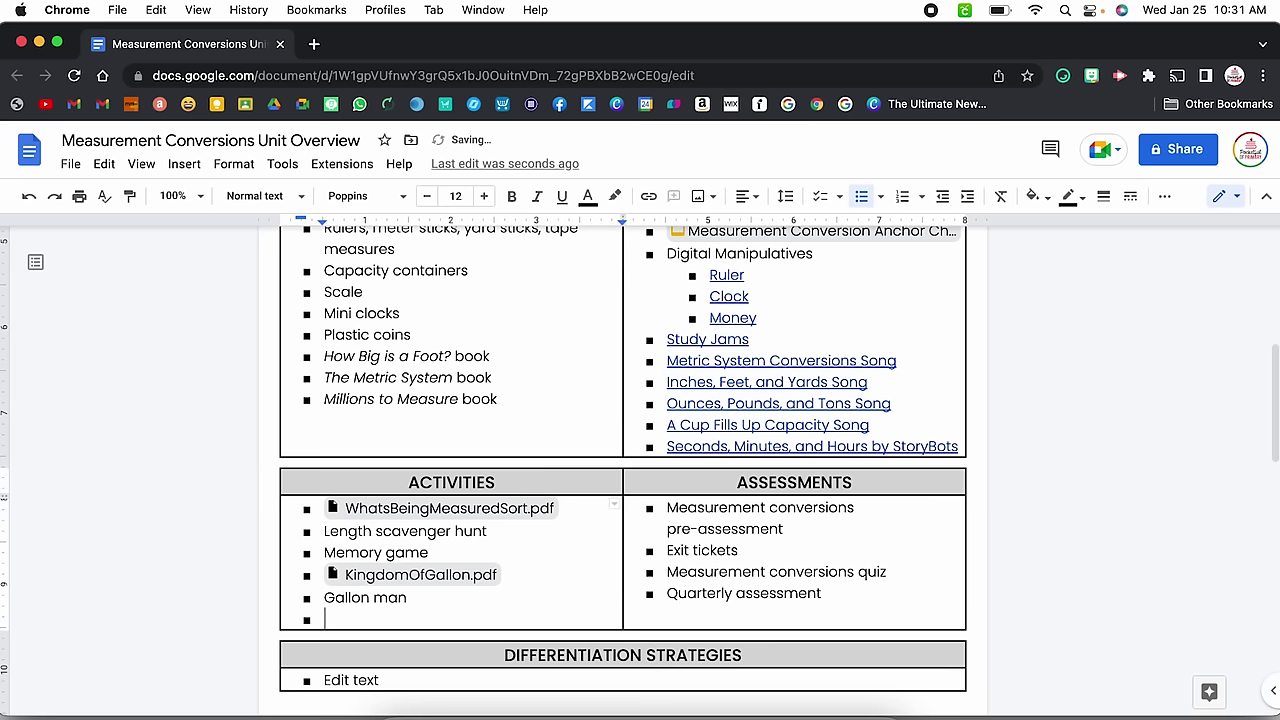